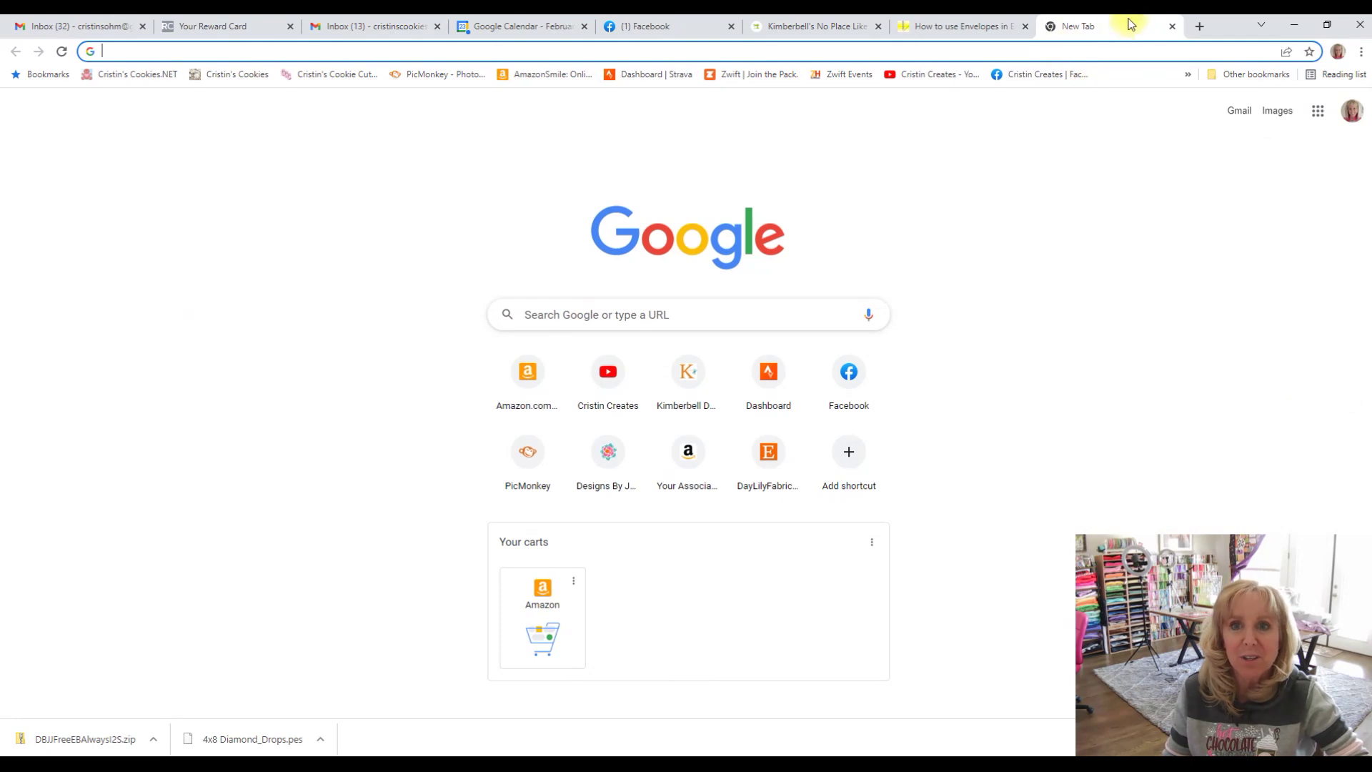
Go to the pasted embrilliance.com affiliate URL via the Welcome to Embrilliance suggestion
click(262, 52)
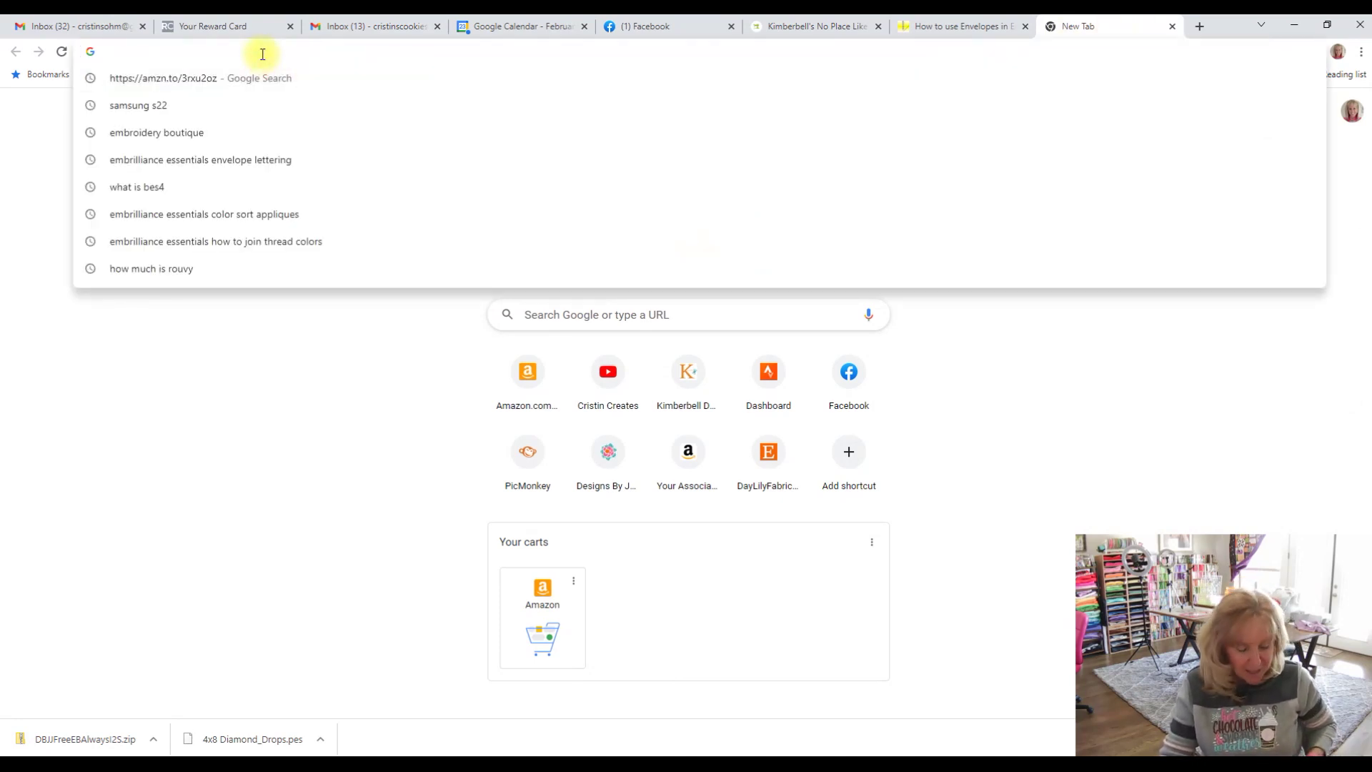
text(https://www.embrilliance.com/jamaffiliates/cristincreates)
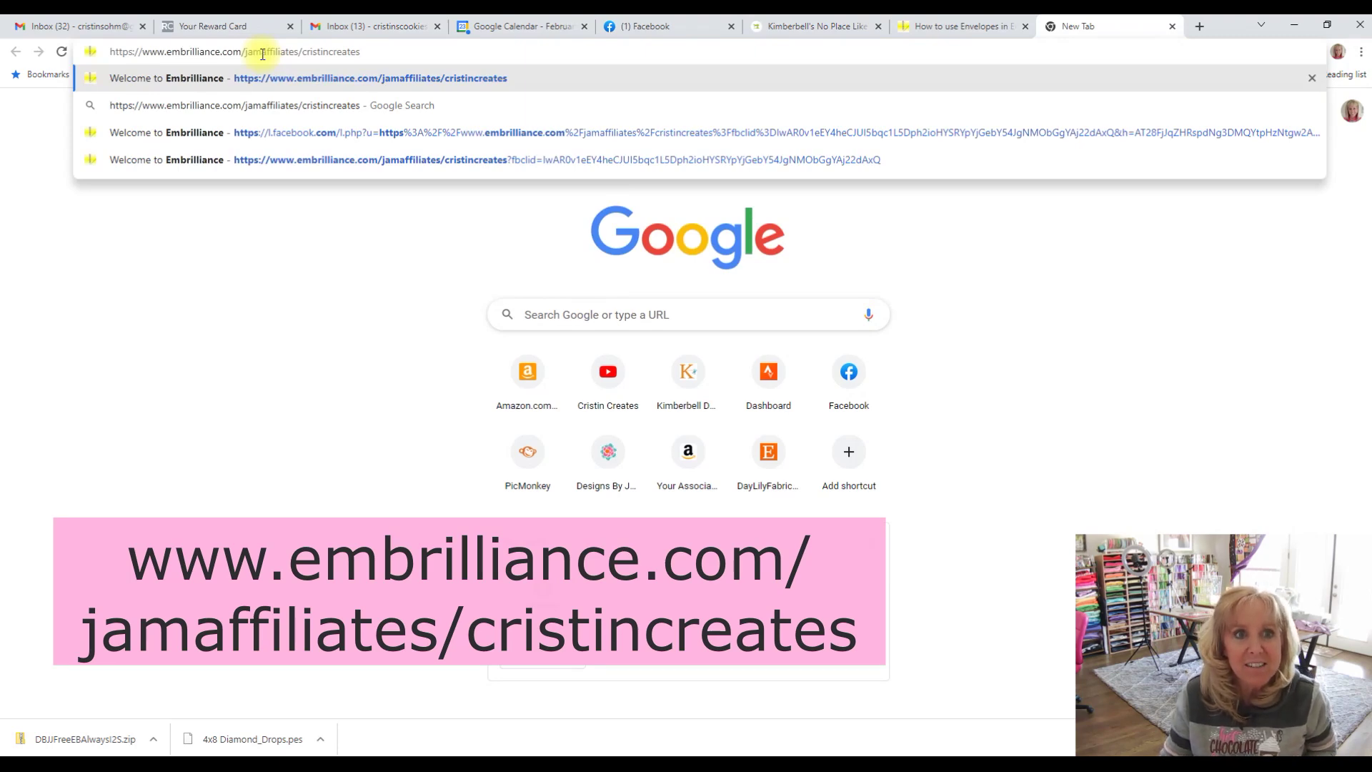
click(380, 92)
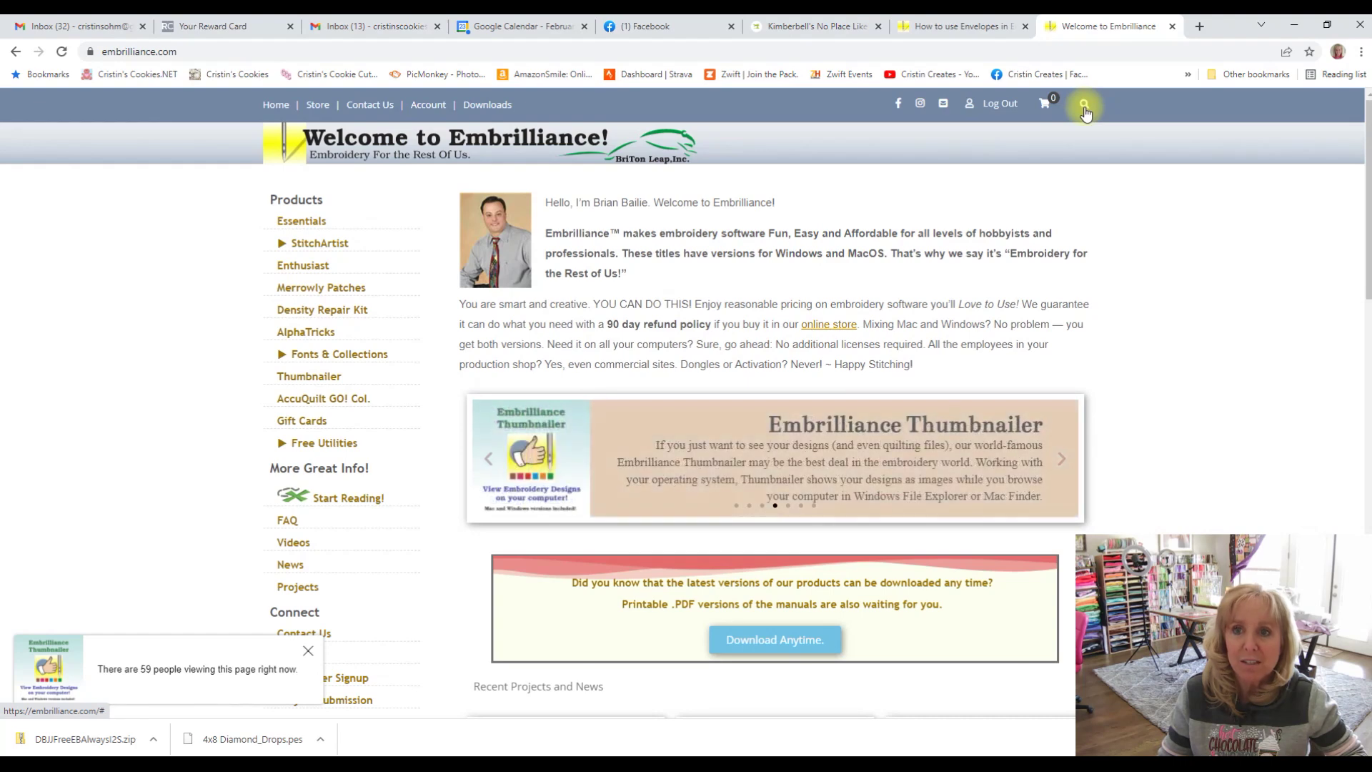
Search the site for 'envelope' and download the How to use Envelopes library file
click(1084, 107)
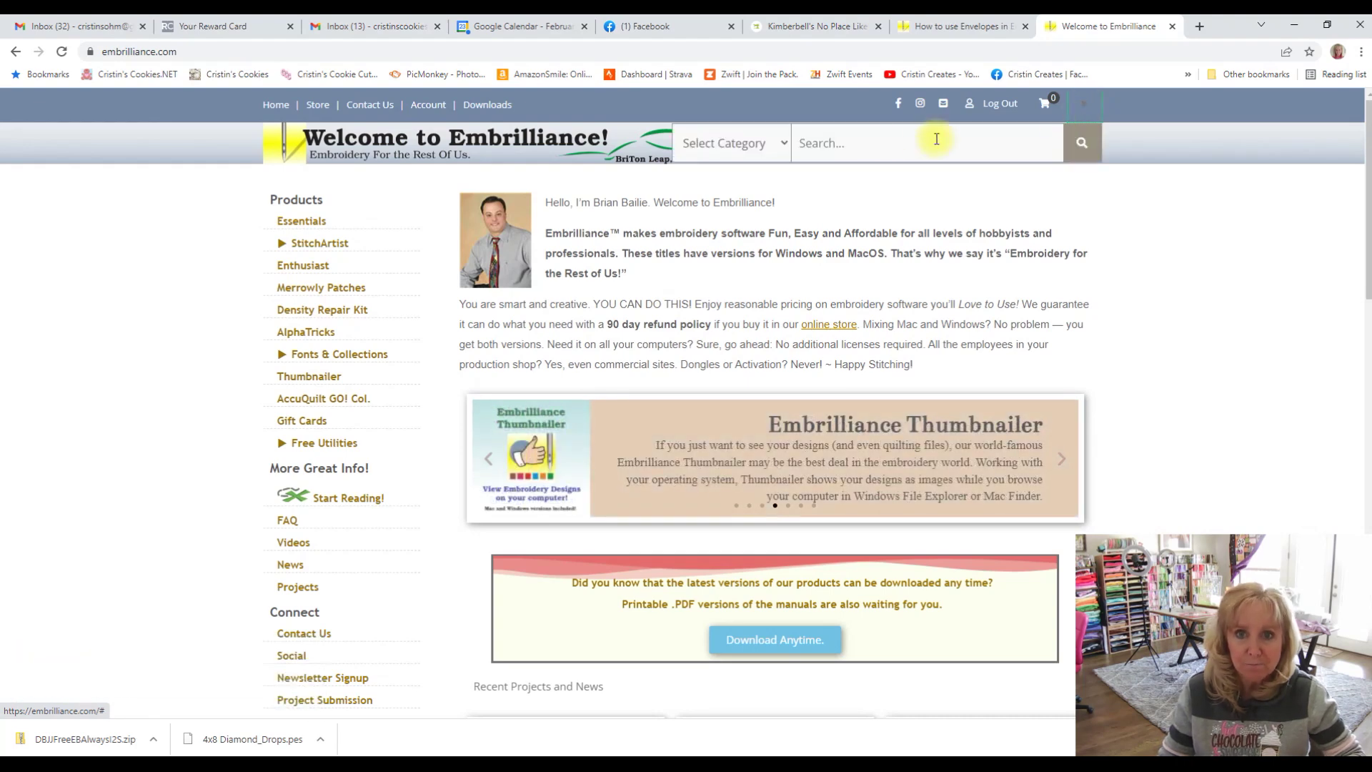
click(860, 145)
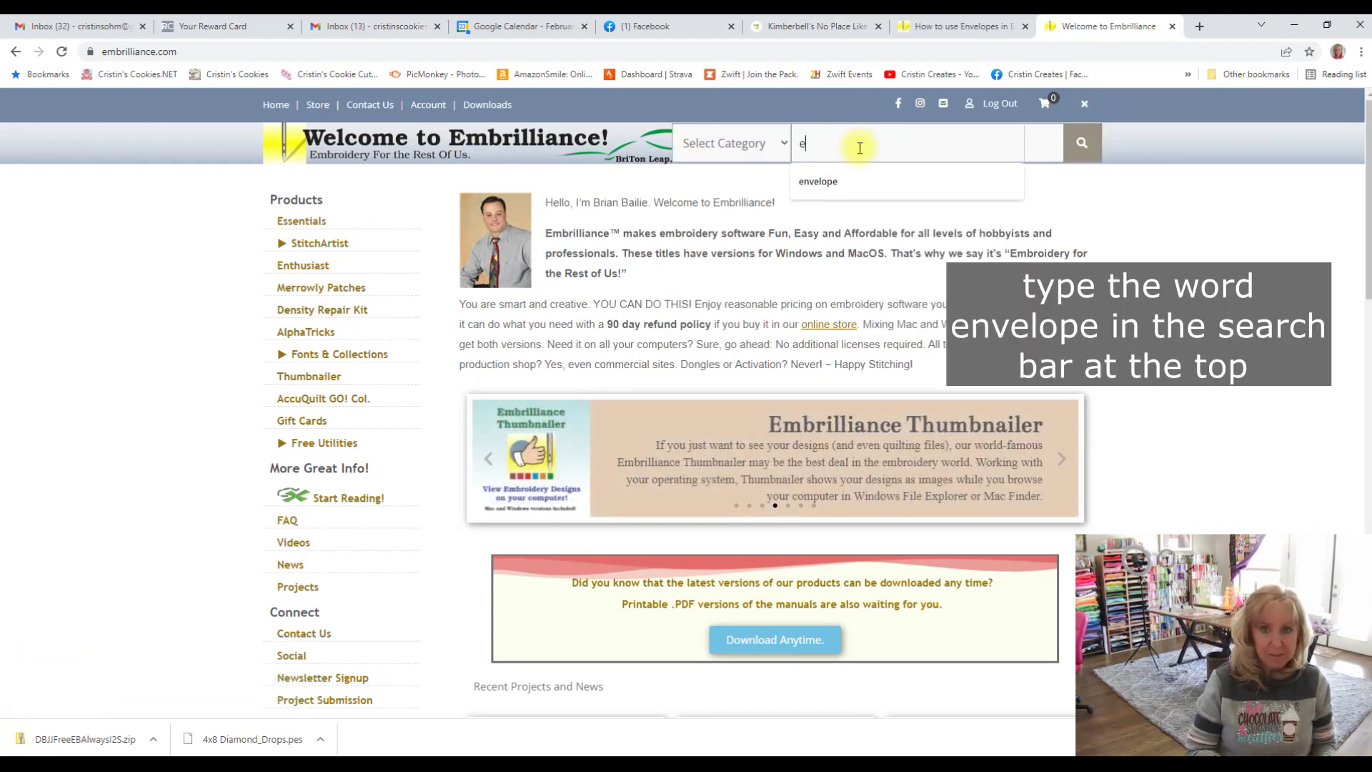
text(envelope)
key(Return)
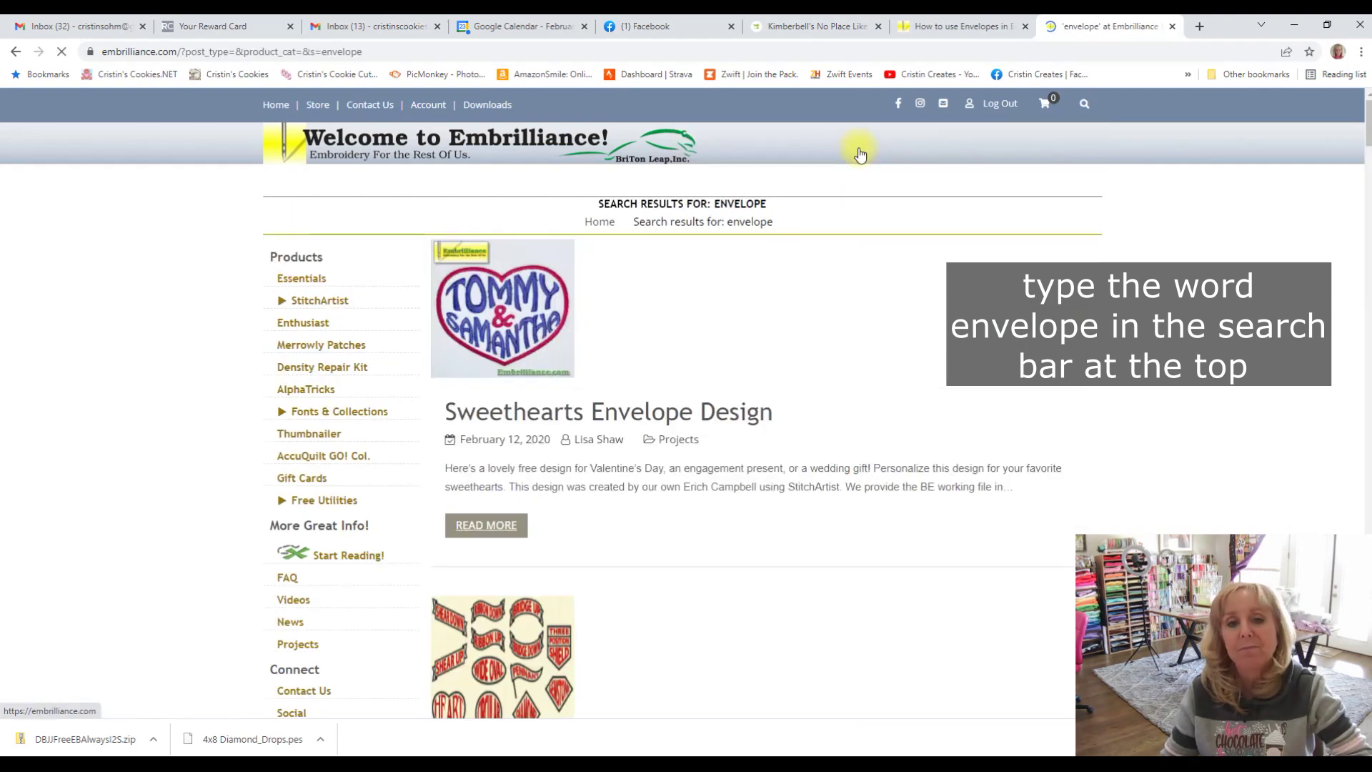
scroll(600, 555, down, 3)
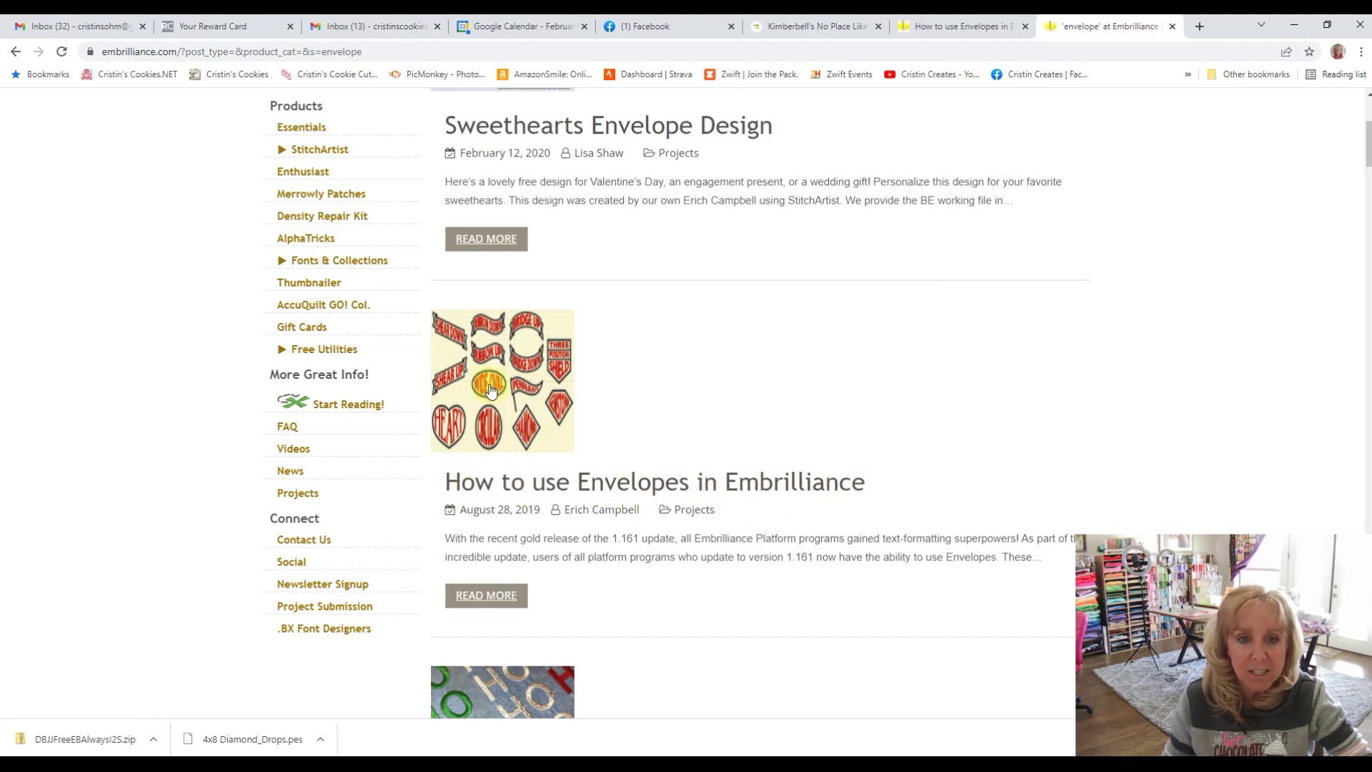
click(798, 485)
scroll(706, 468, down, 2)
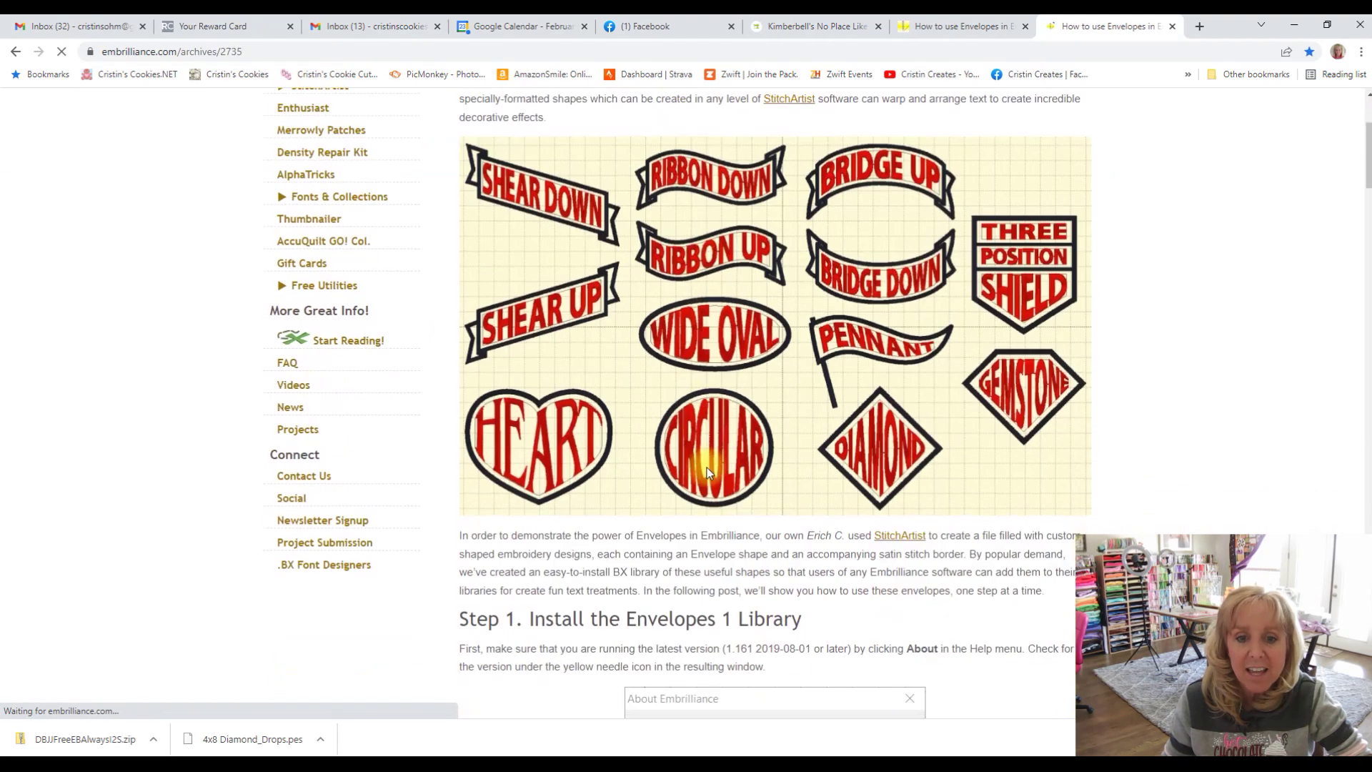
scroll(707, 467, down, 2)
scroll(706, 468, down, 3)
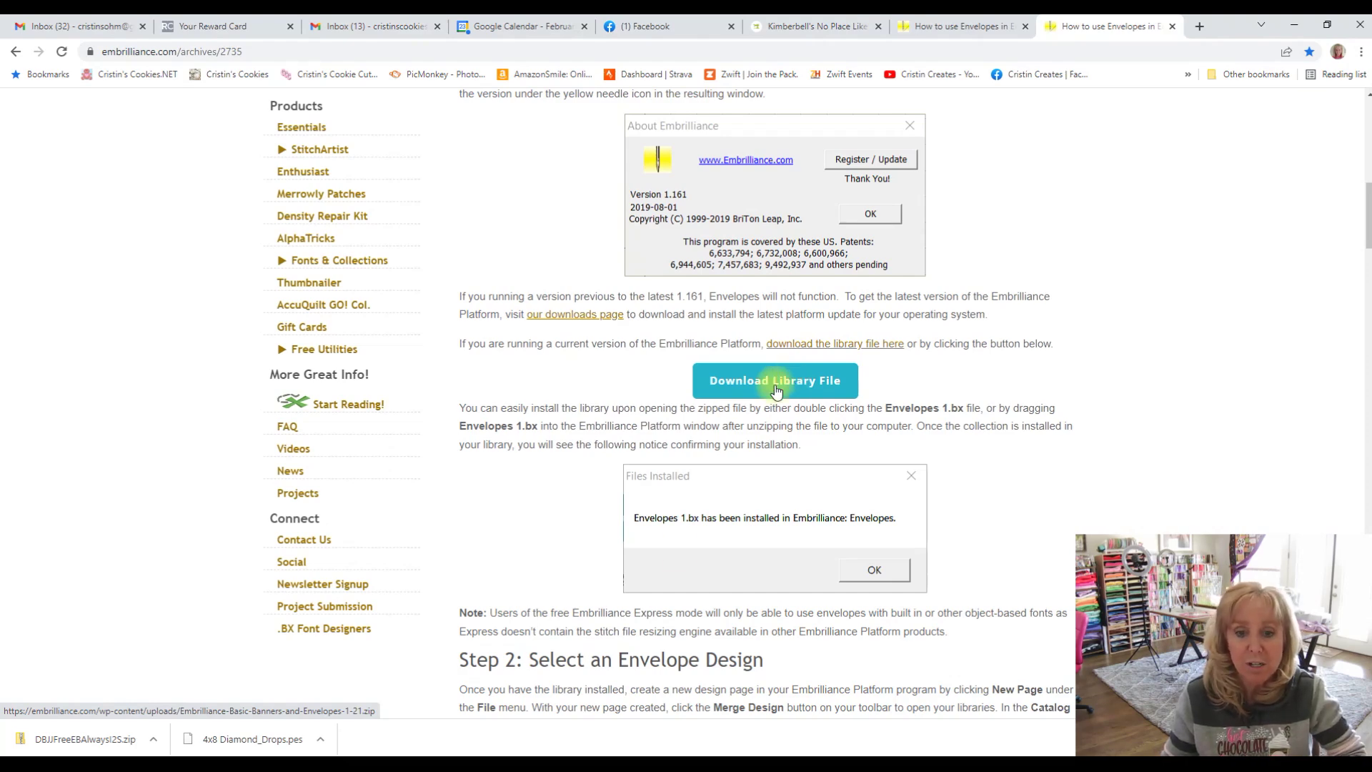
click(687, 751)
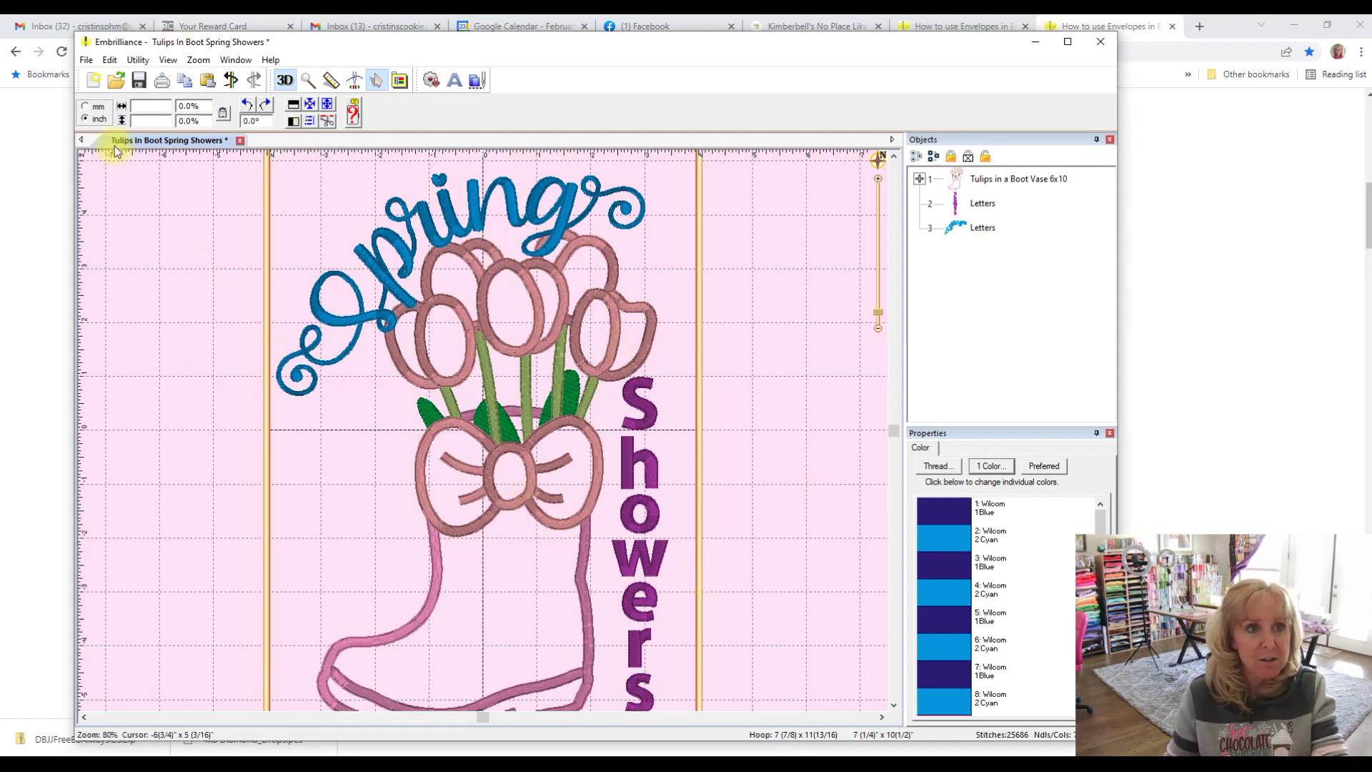
Add a blank Untitled design tab with File > New Page
click(87, 60)
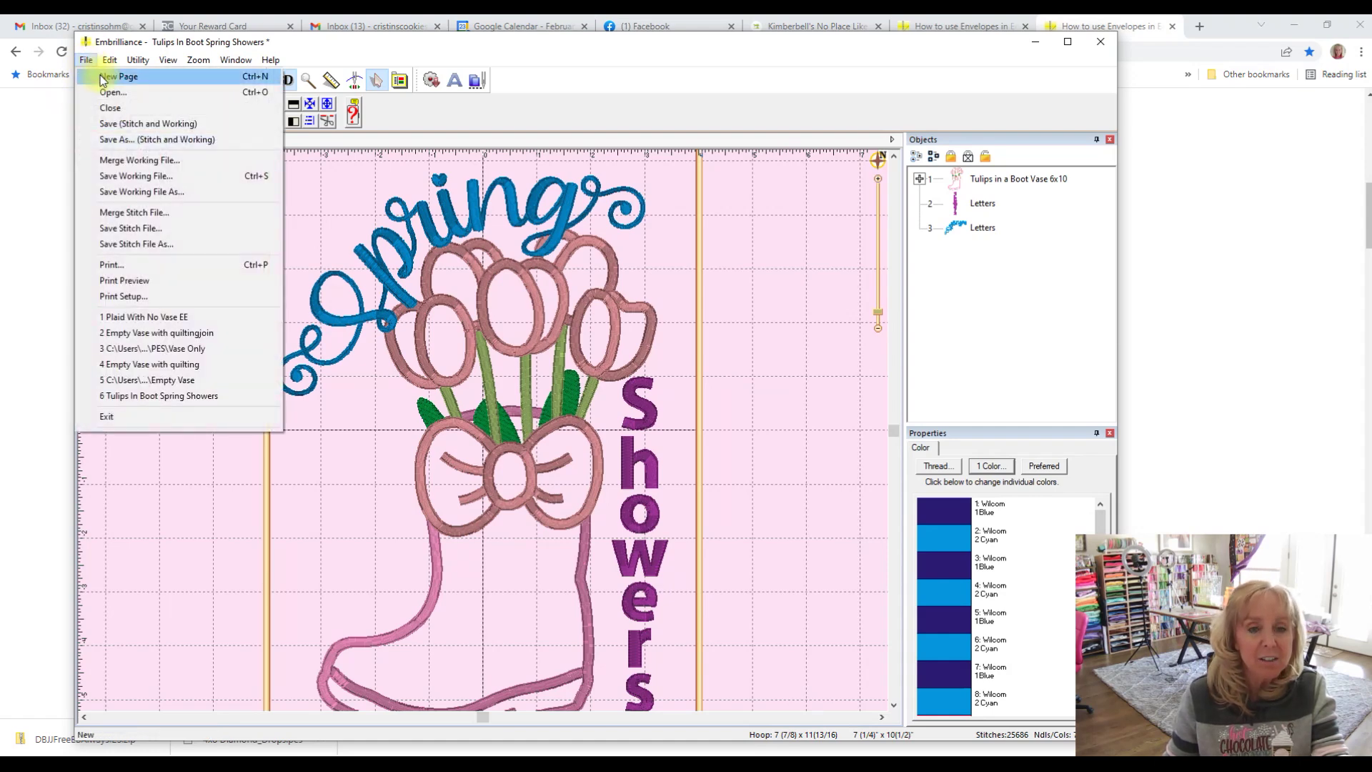
click(118, 77)
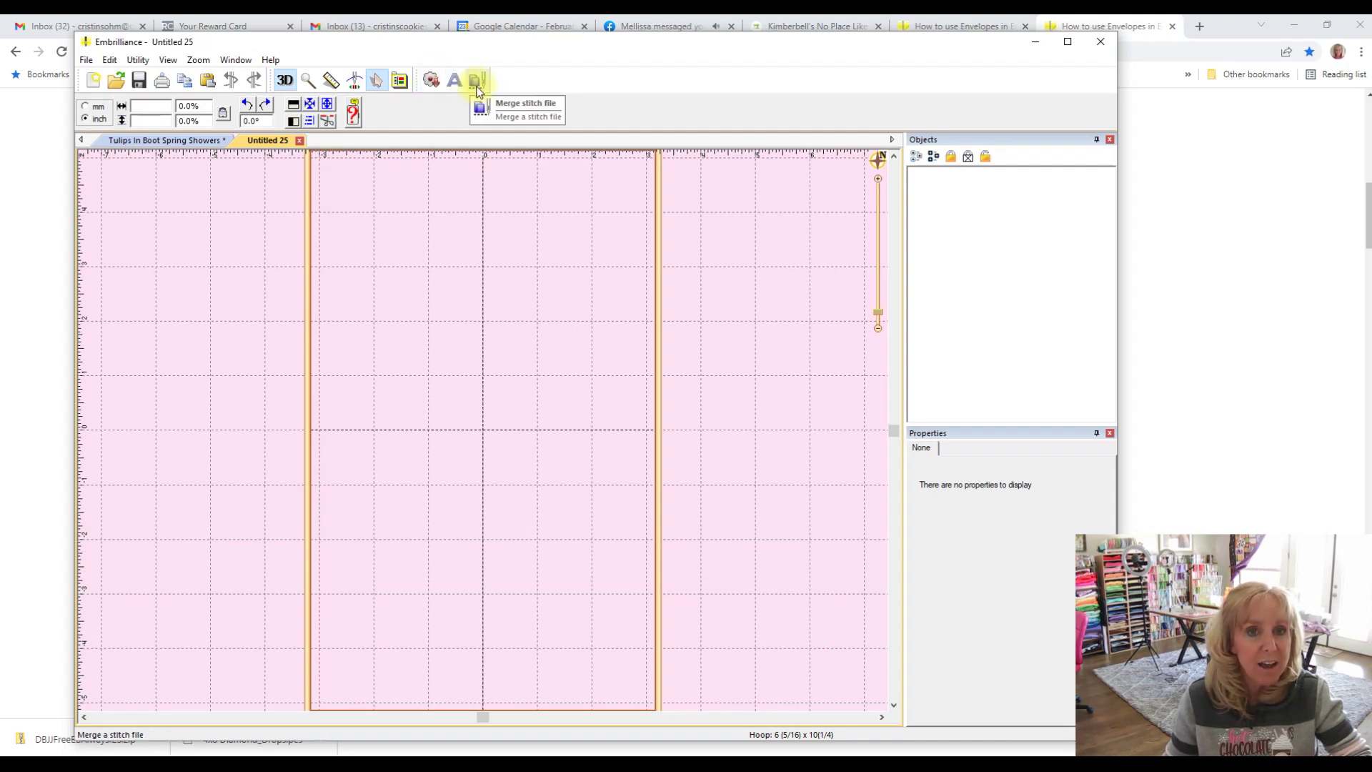
Merge the Falling Banner shape from the Embrilliance: Envelopes catalog
click(431, 81)
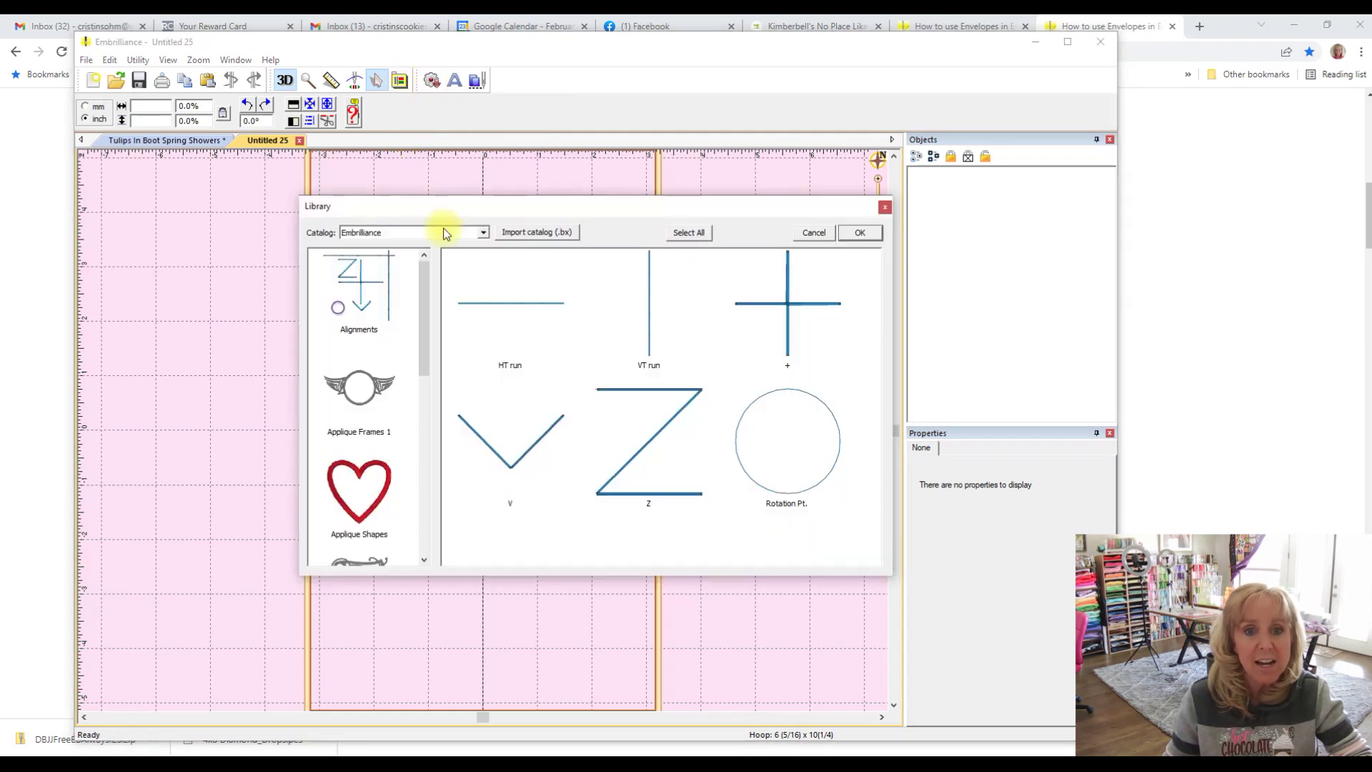
scroll(368, 377, down, 5)
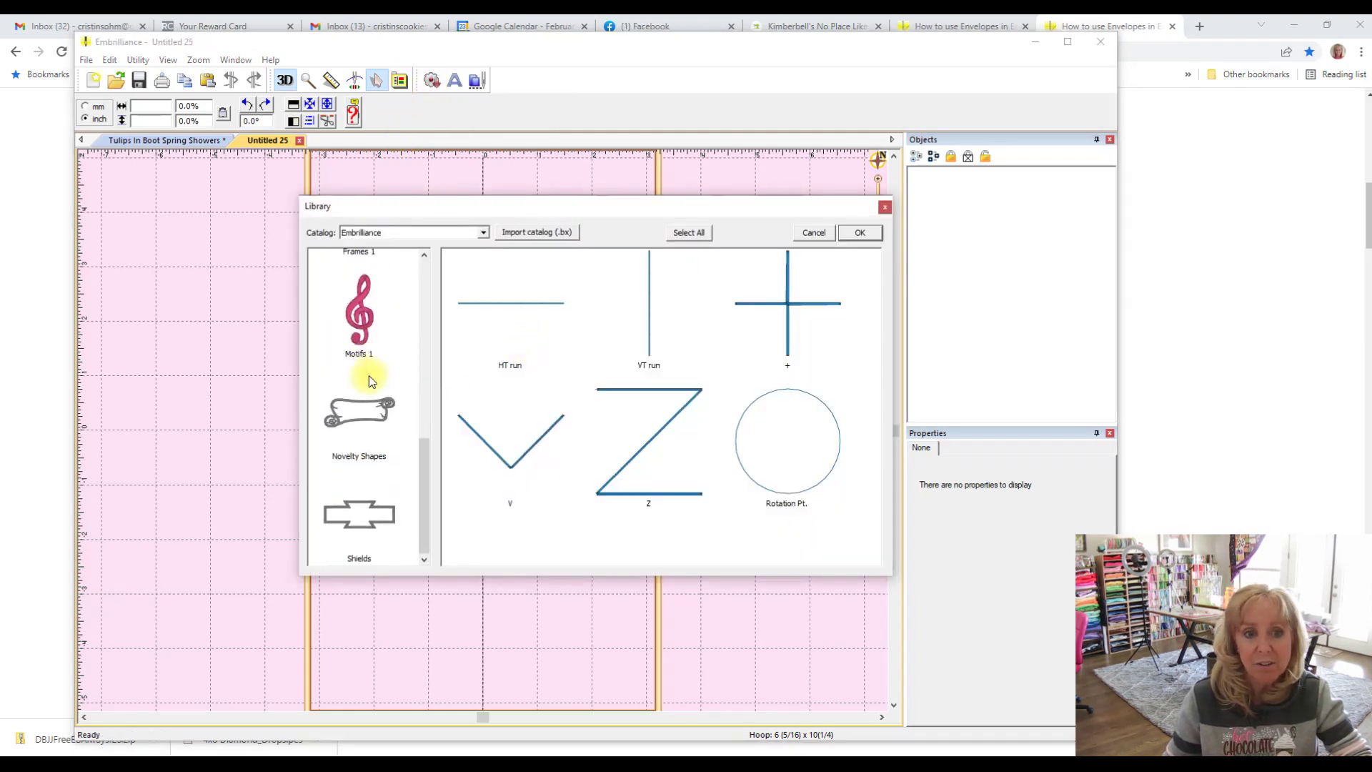
scroll(370, 376, up, 5)
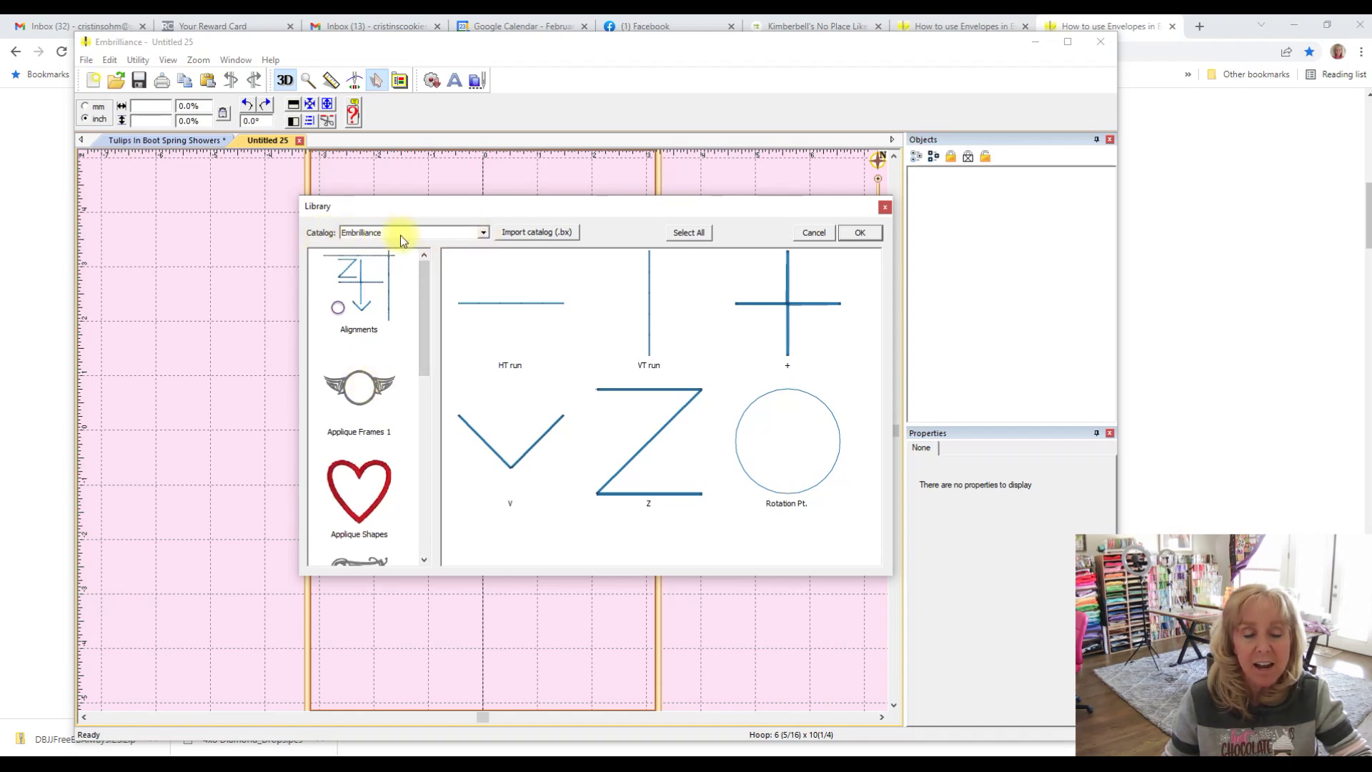
click(482, 233)
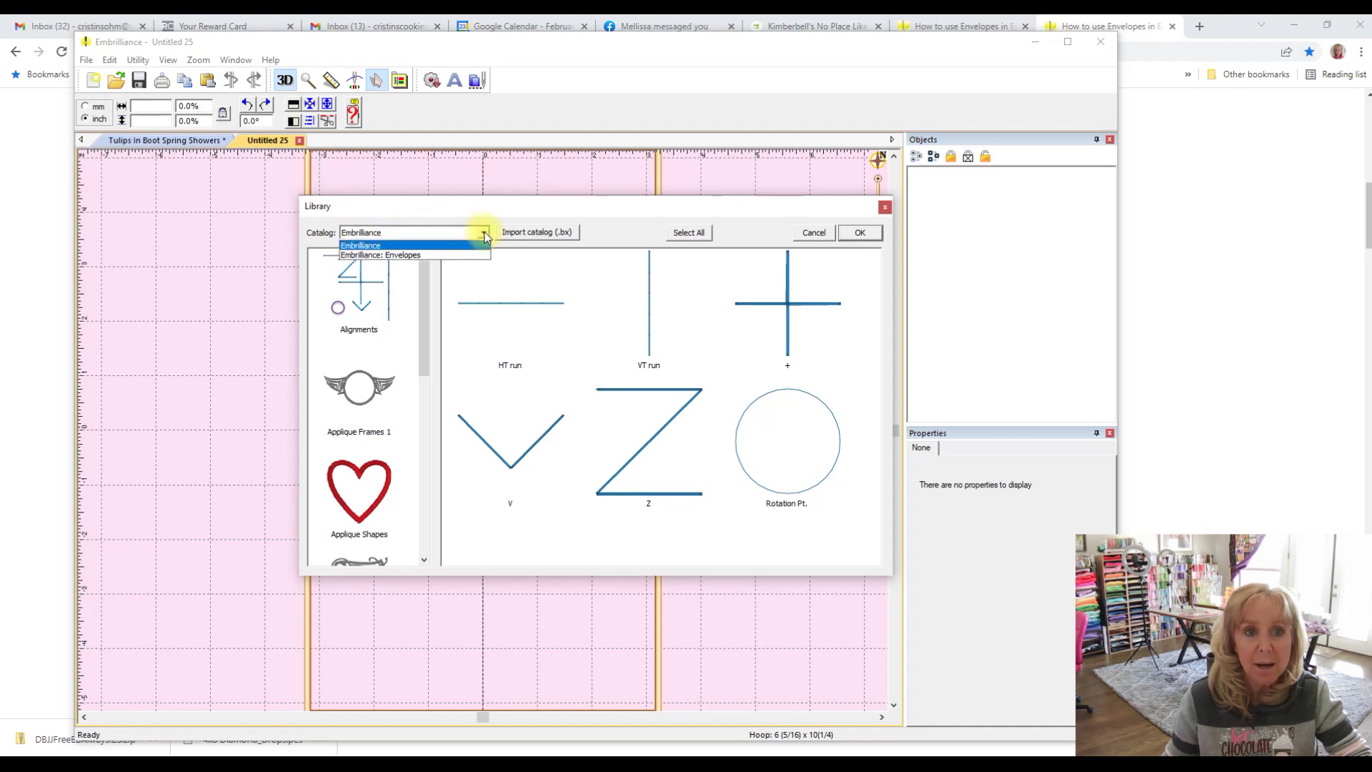
click(401, 255)
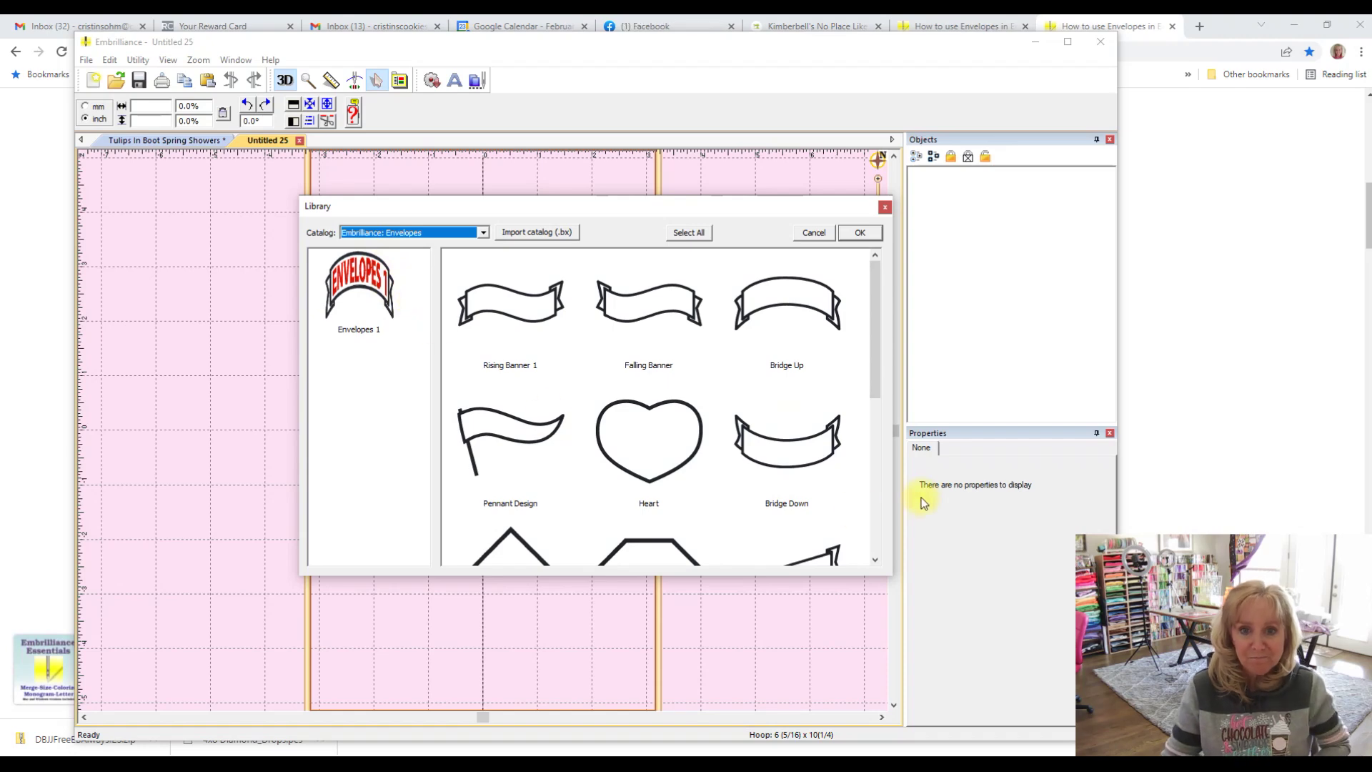
click(631, 306)
double_click(631, 304)
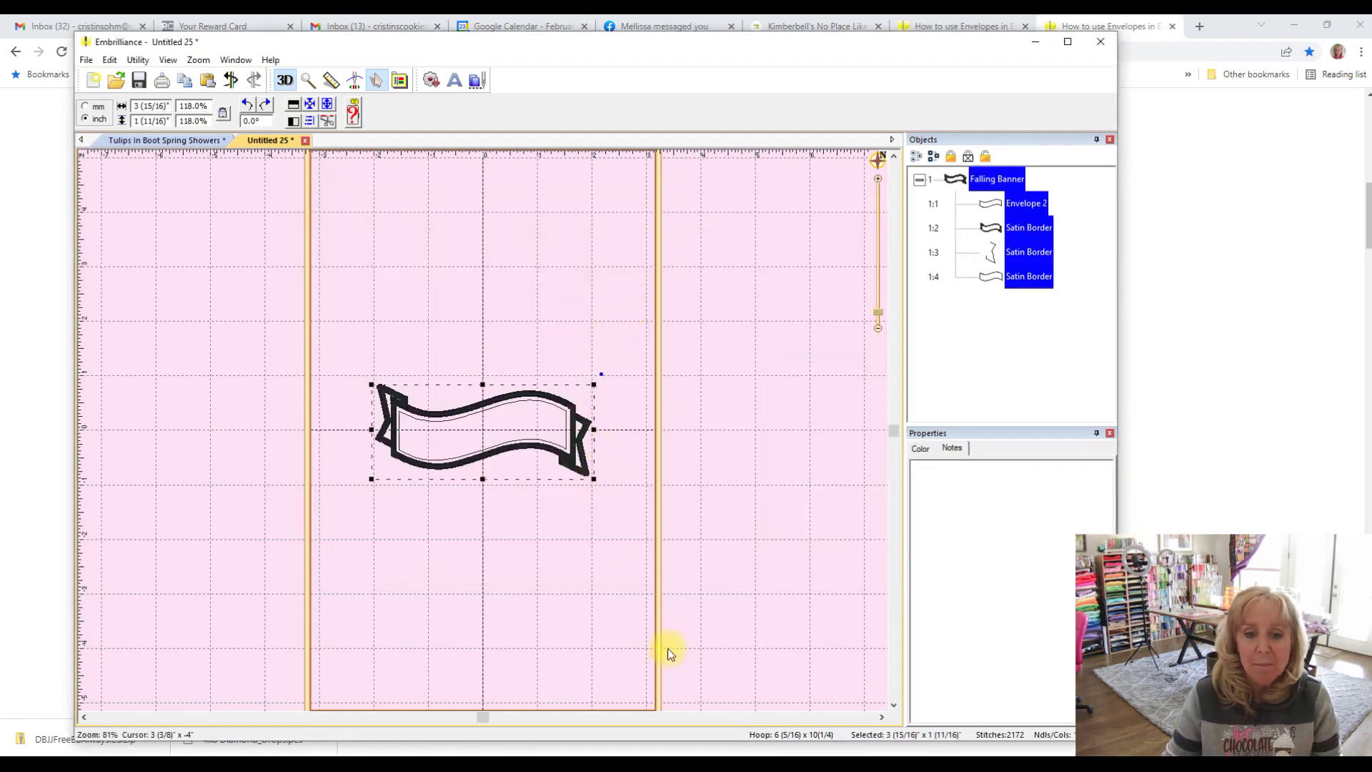
Rotate the hoop to landscape and scale the Falling Banner to about 260%
click(760, 736)
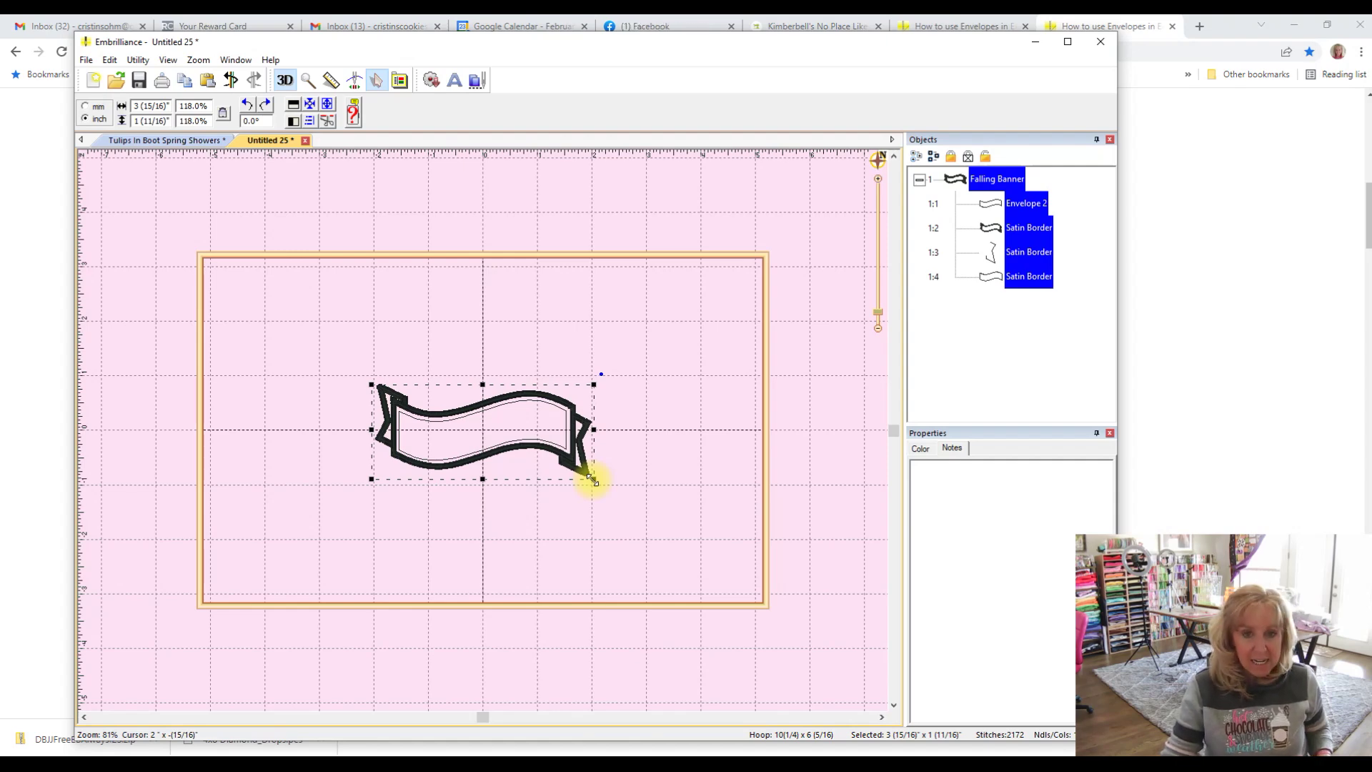
drag(593, 478, 820, 666)
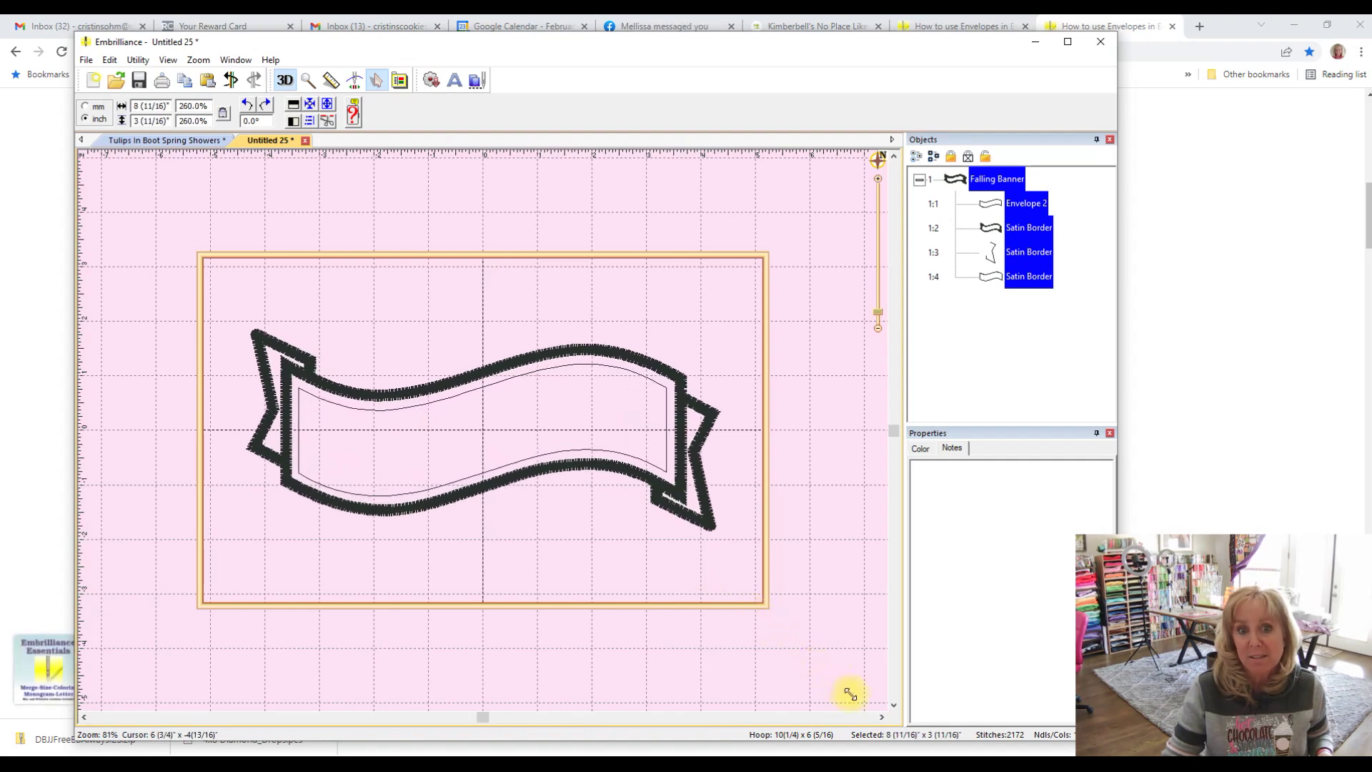
drag(820, 666, 852, 693)
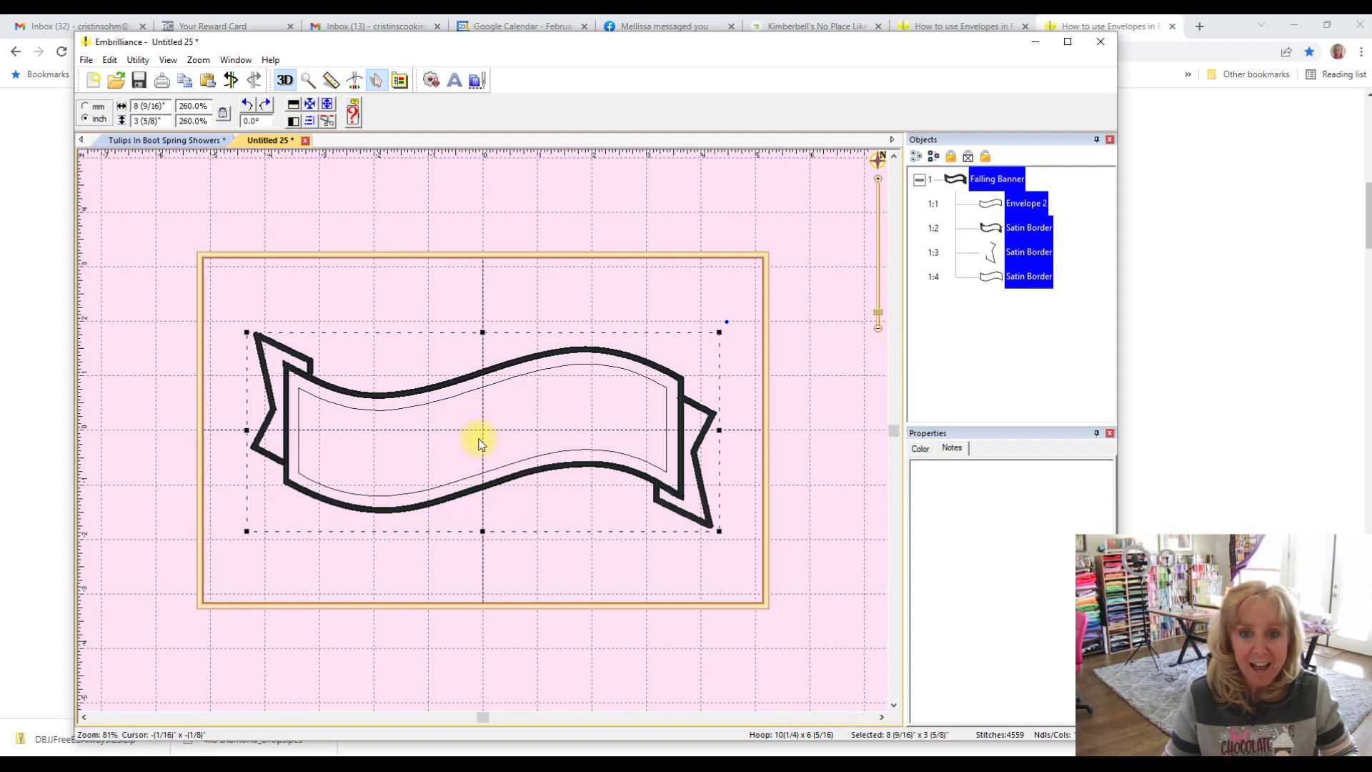
click(825, 384)
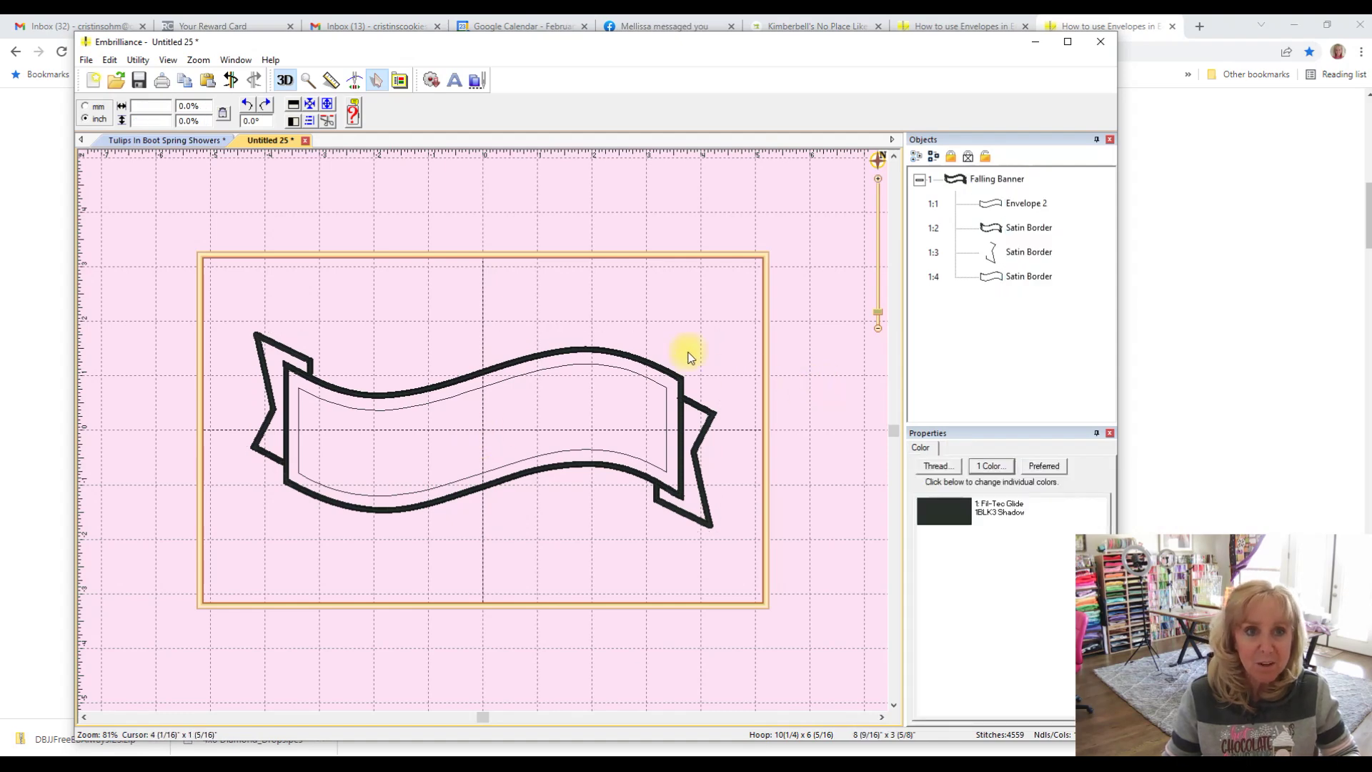
Add Block-font lettering reading 'Courage', replacing the ABC placeholder
click(452, 80)
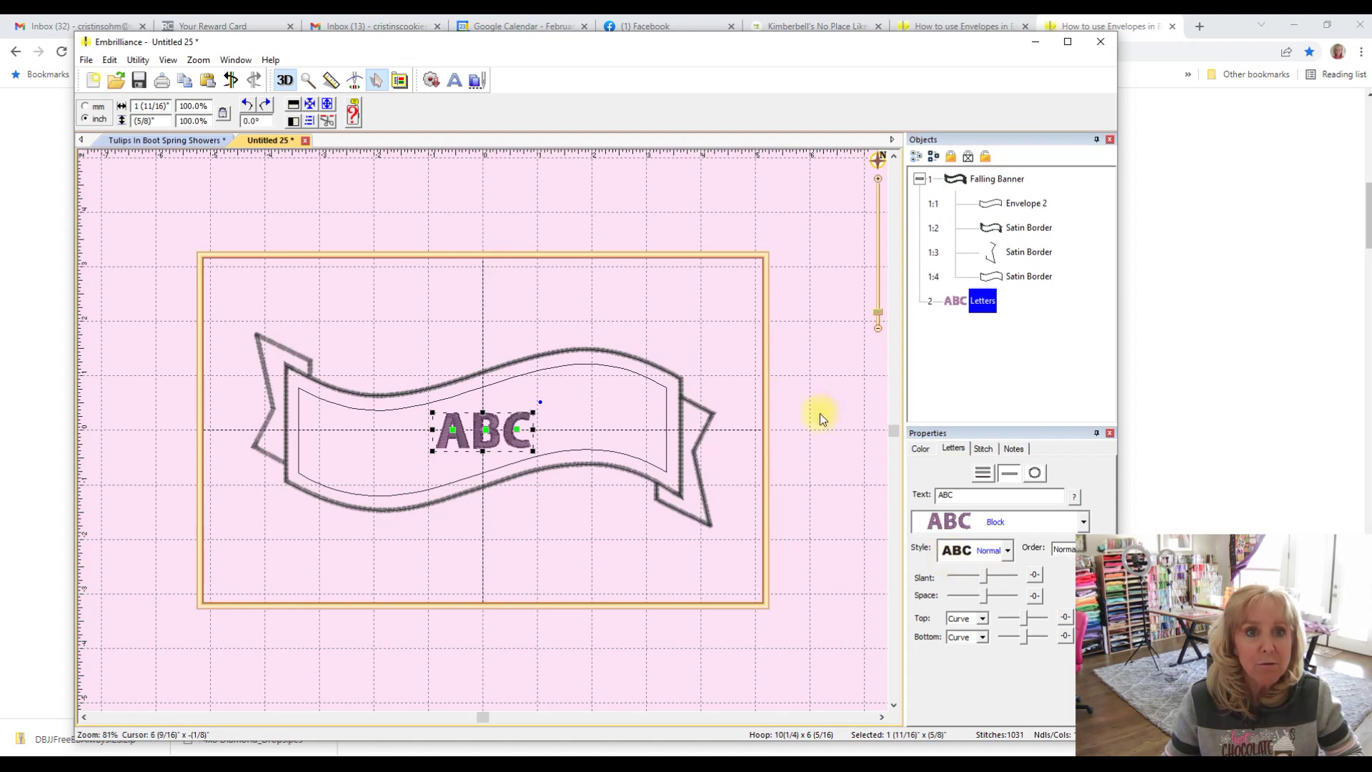
drag(583, 43, 537, 45)
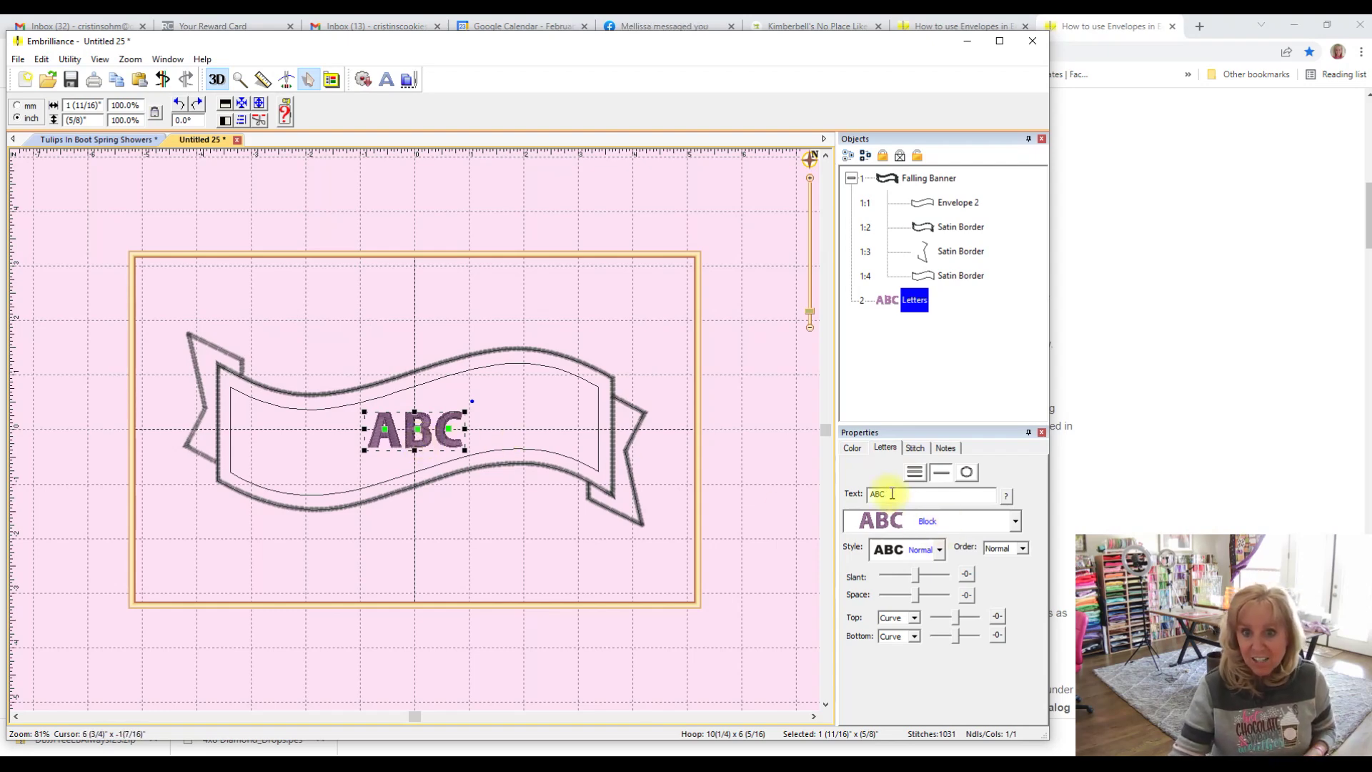
drag(888, 494, 865, 494)
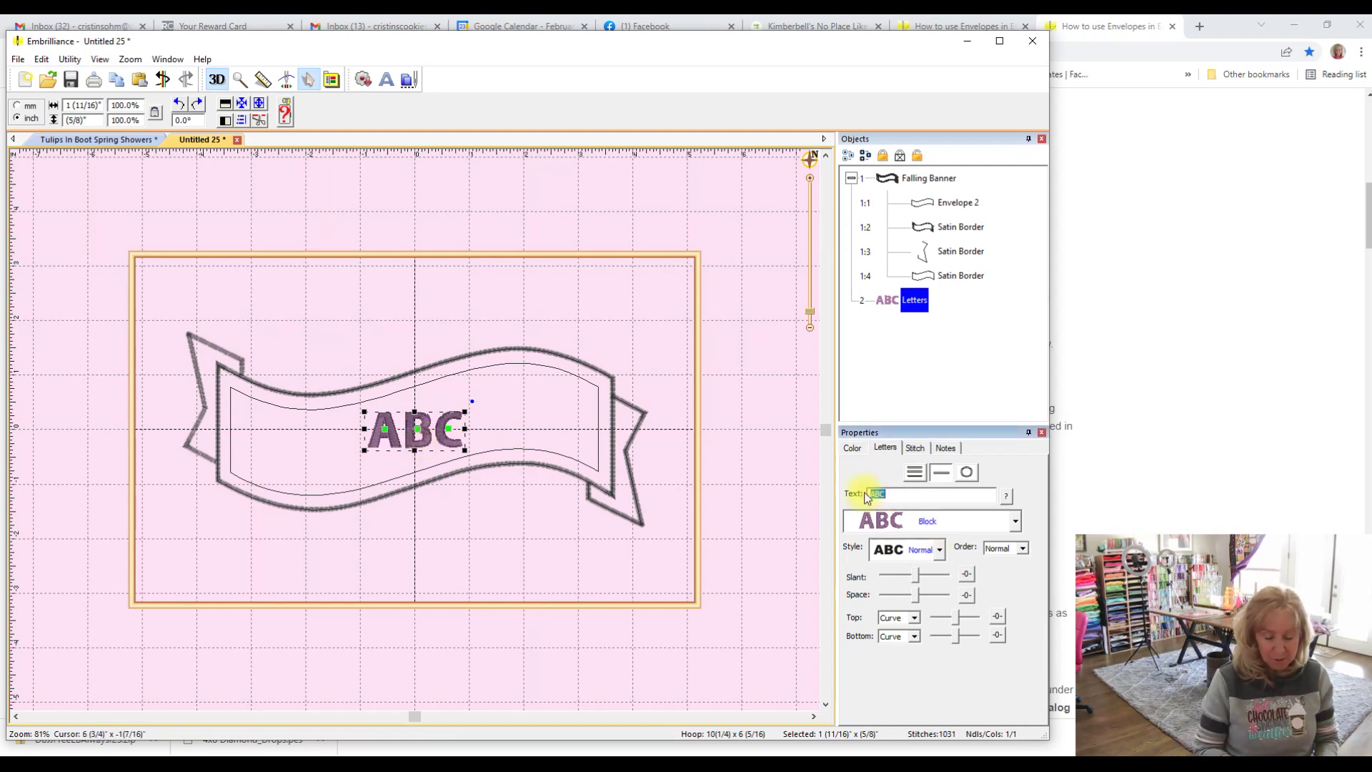
text(Cr)
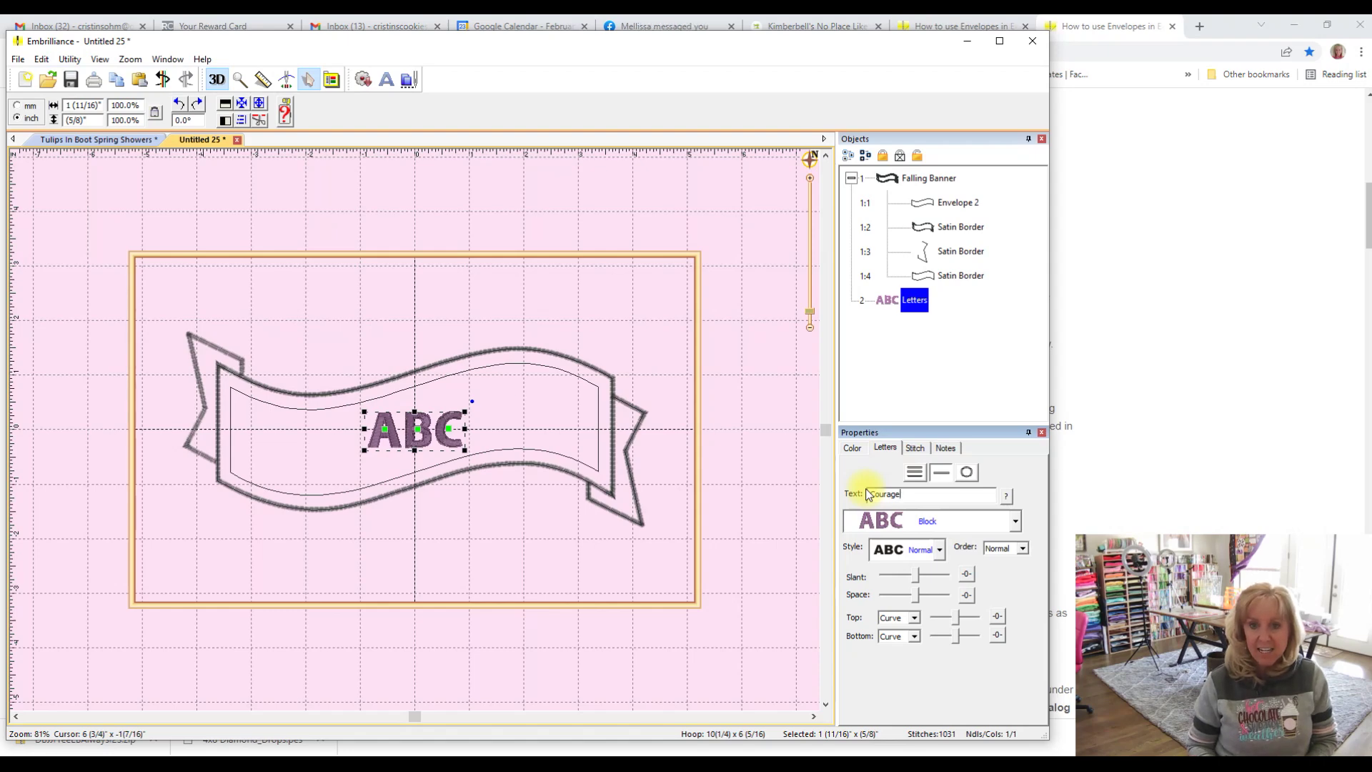
key(Return)
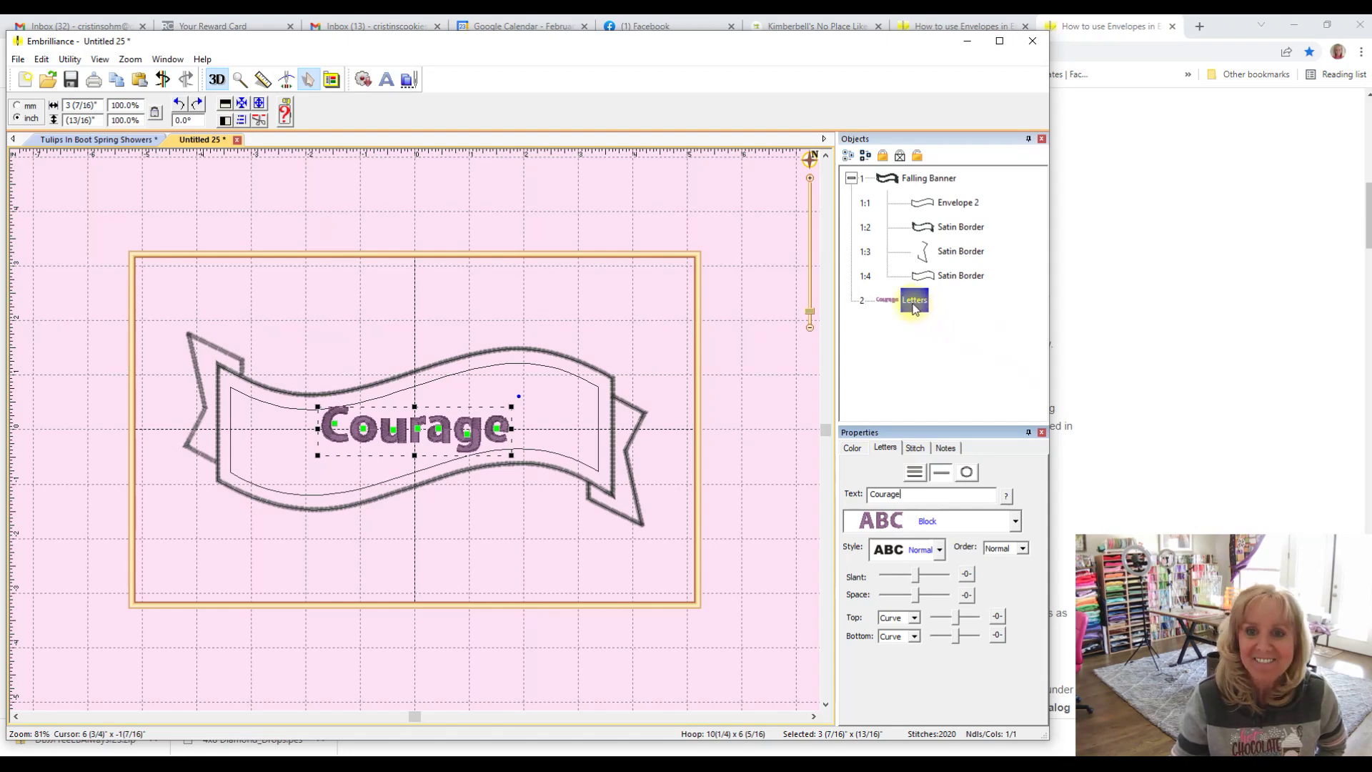
click(914, 302)
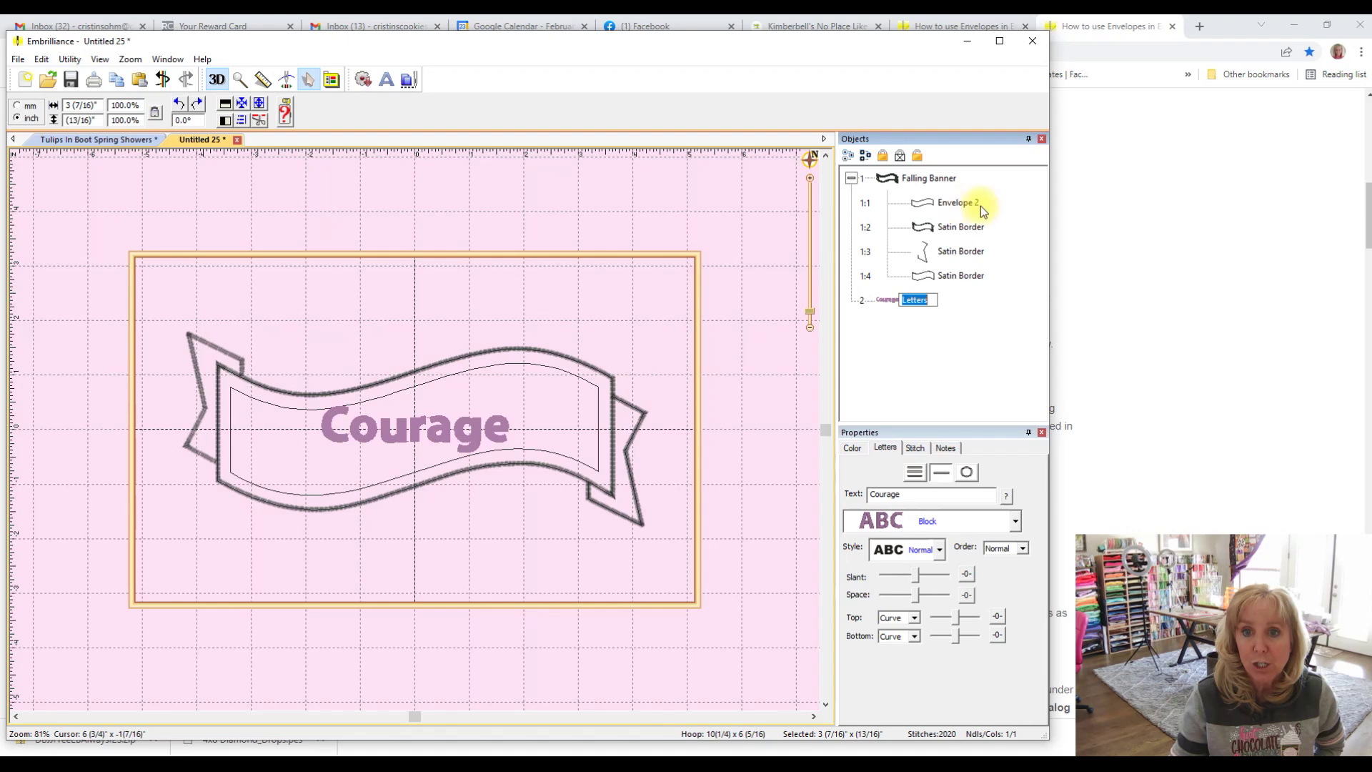
Try renaming the Courage lettering object and confirm its name
click(934, 299)
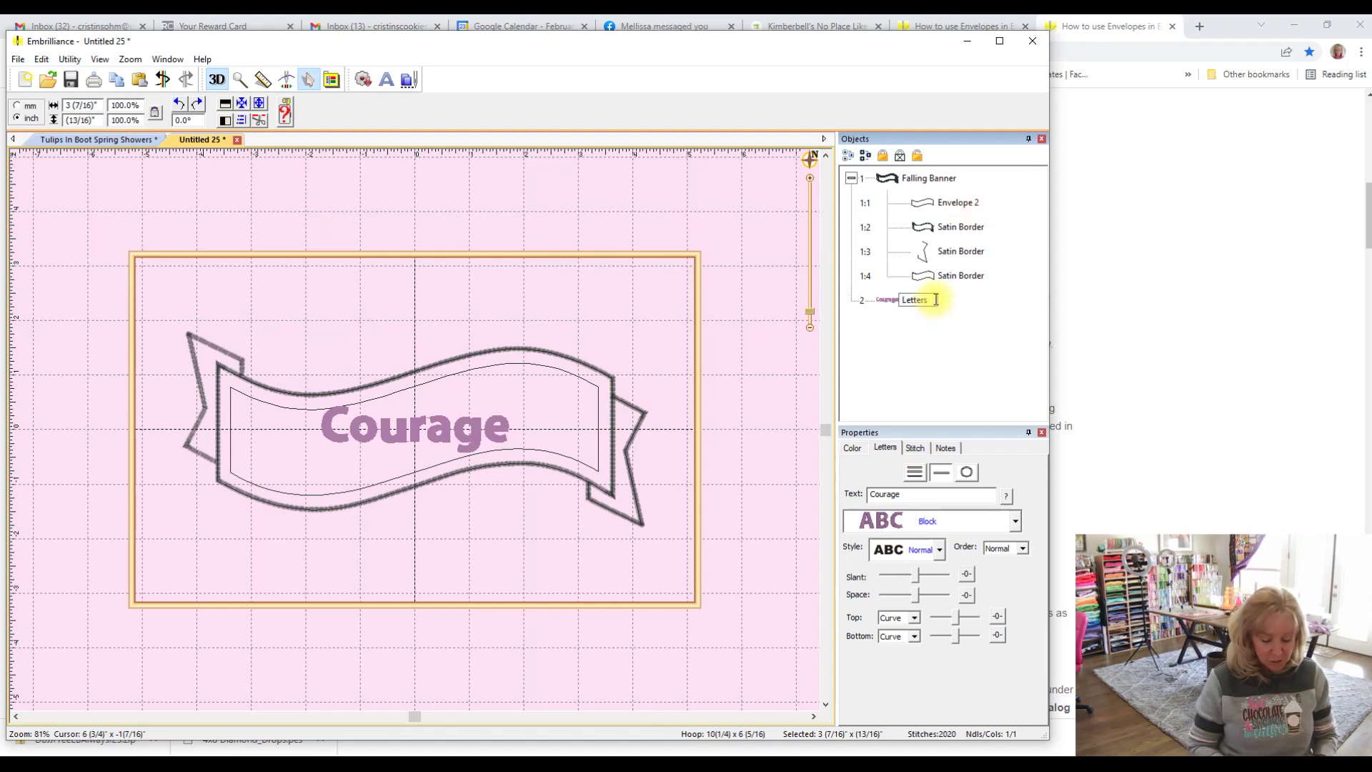
text(2)
key(Return)
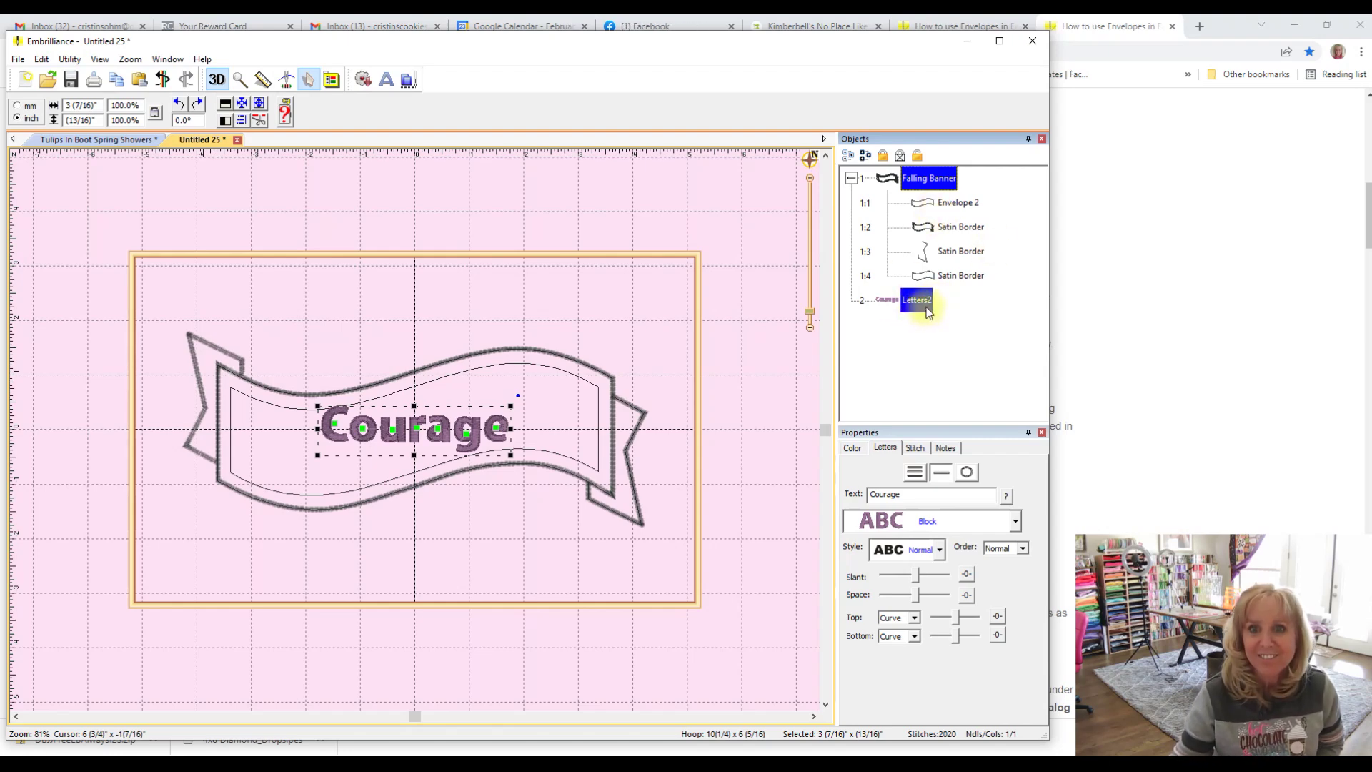
click(925, 302)
click(961, 325)
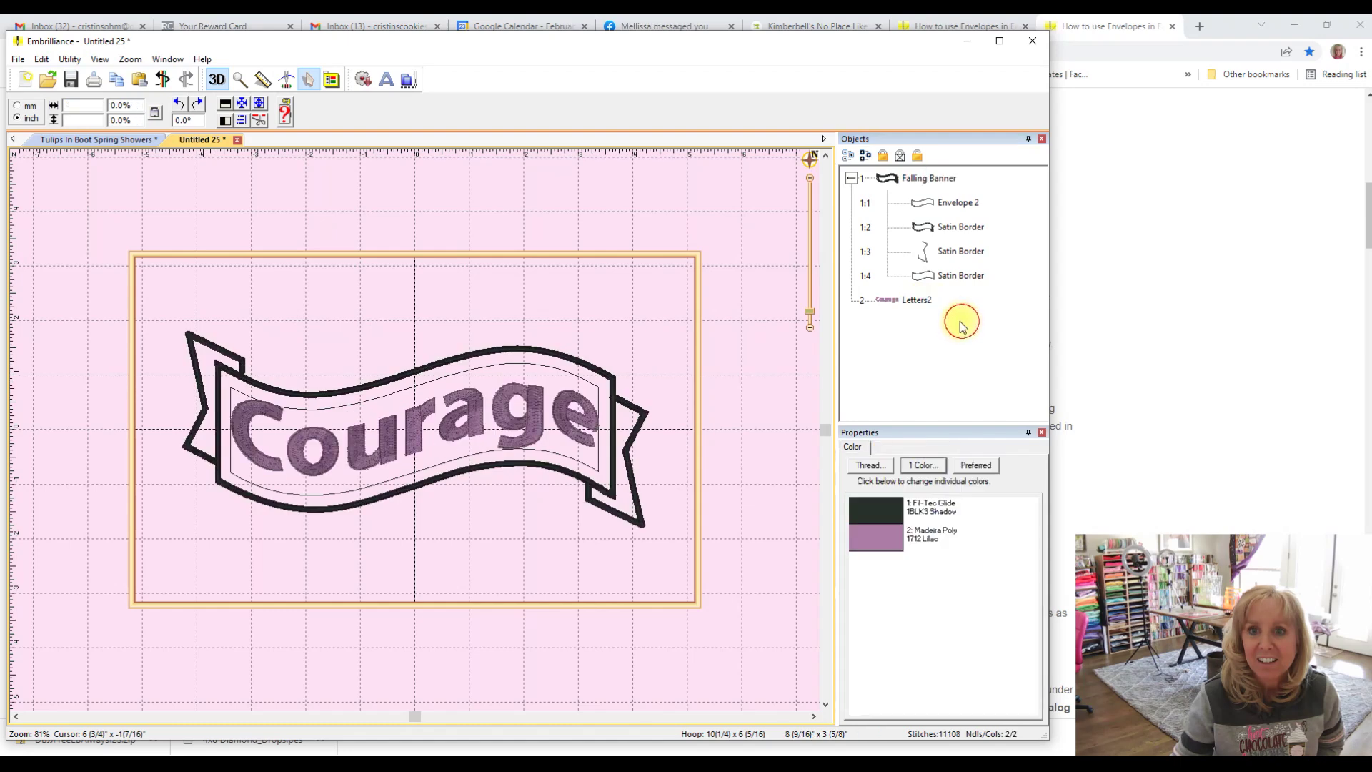
click(928, 302)
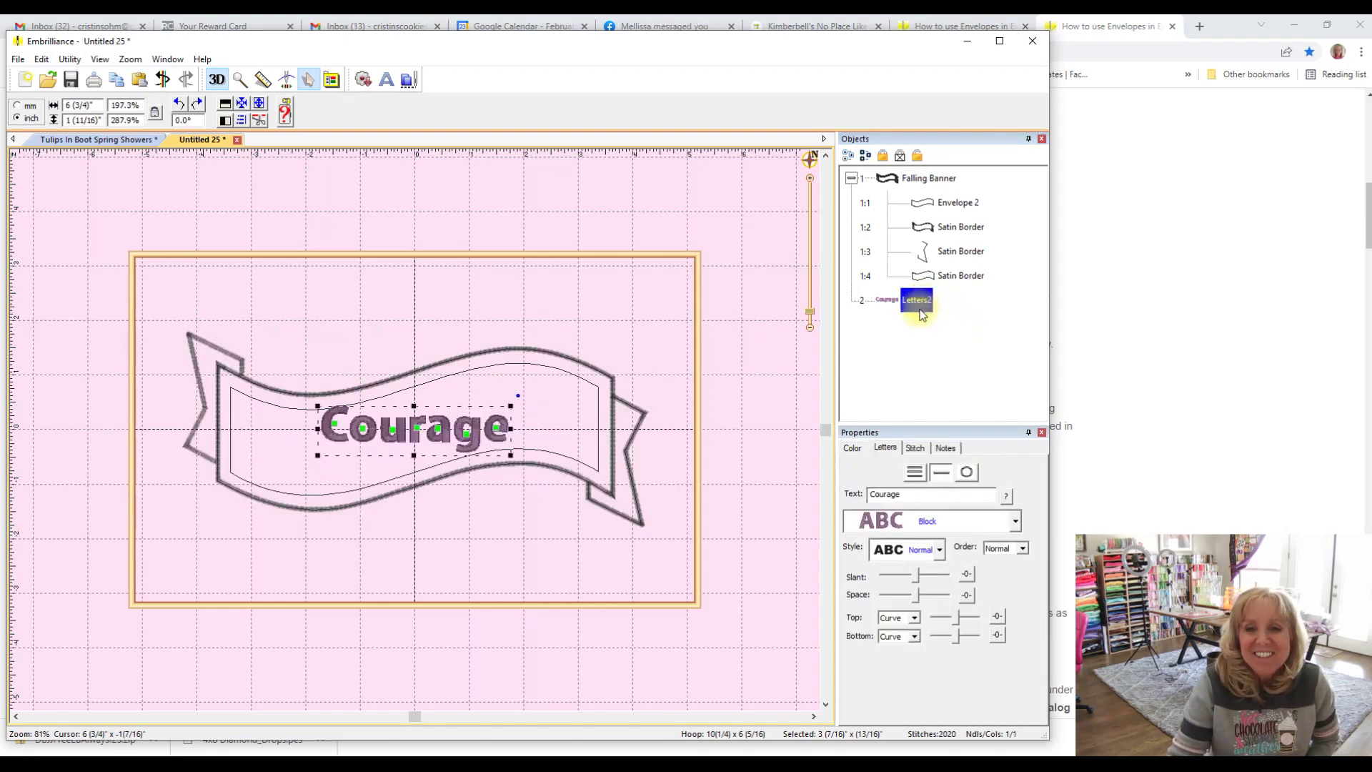
Close the rename, then box-select and delete the banner and Courage lettering
click(919, 304)
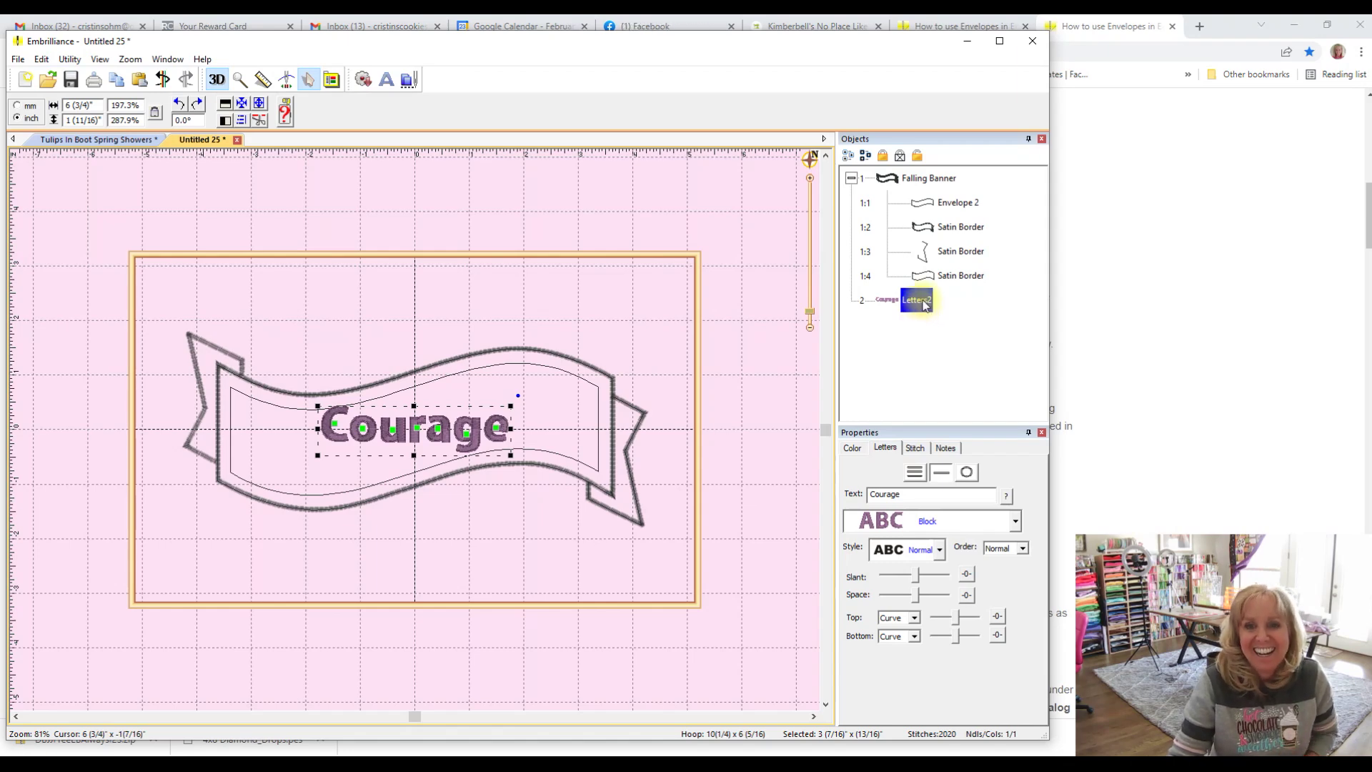
click(934, 299)
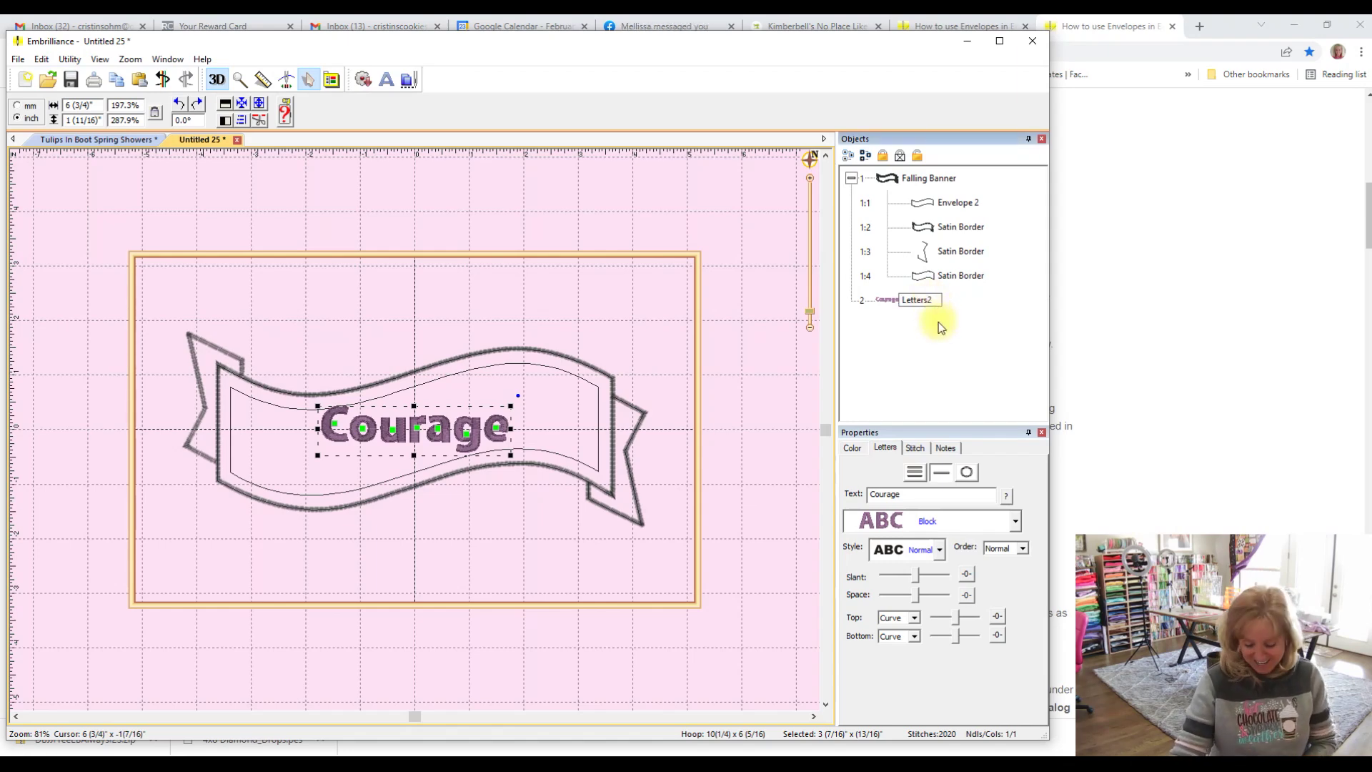
click(941, 314)
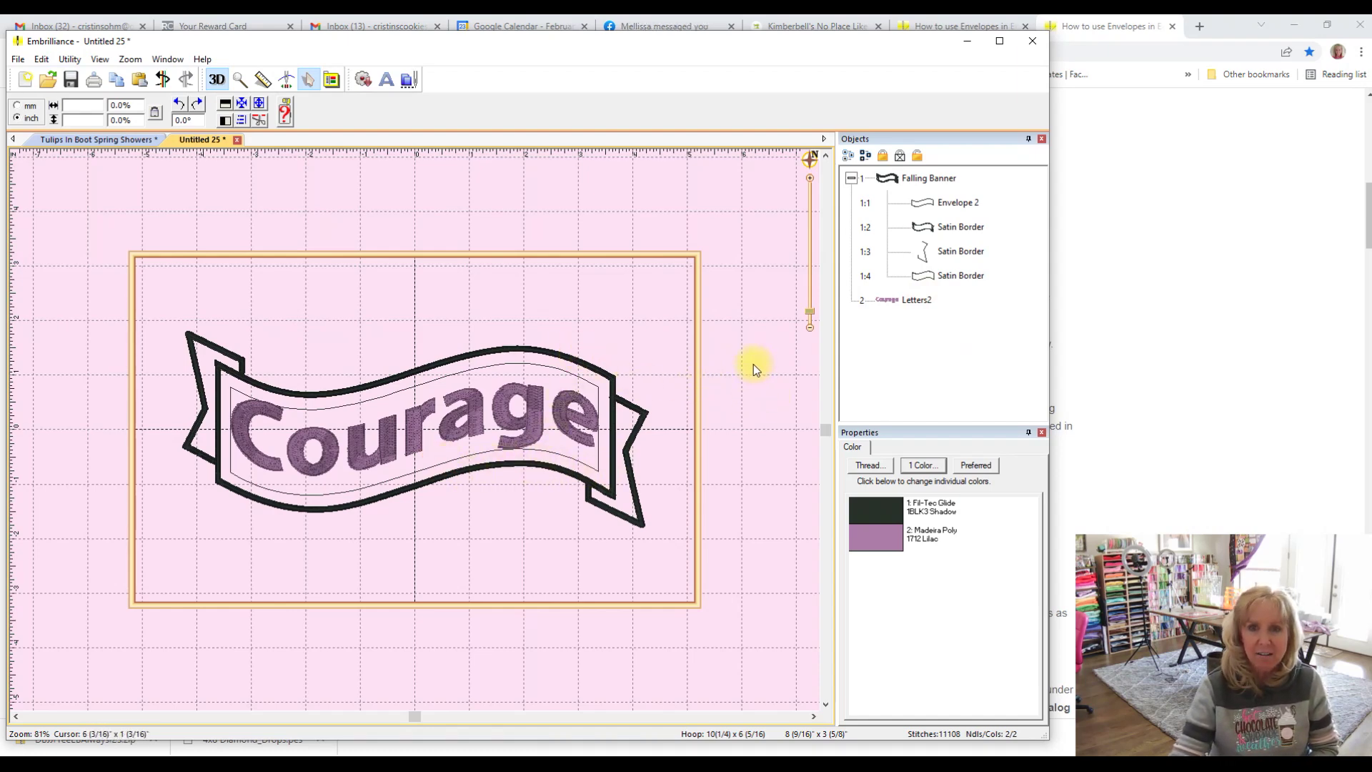
drag(157, 293, 753, 595)
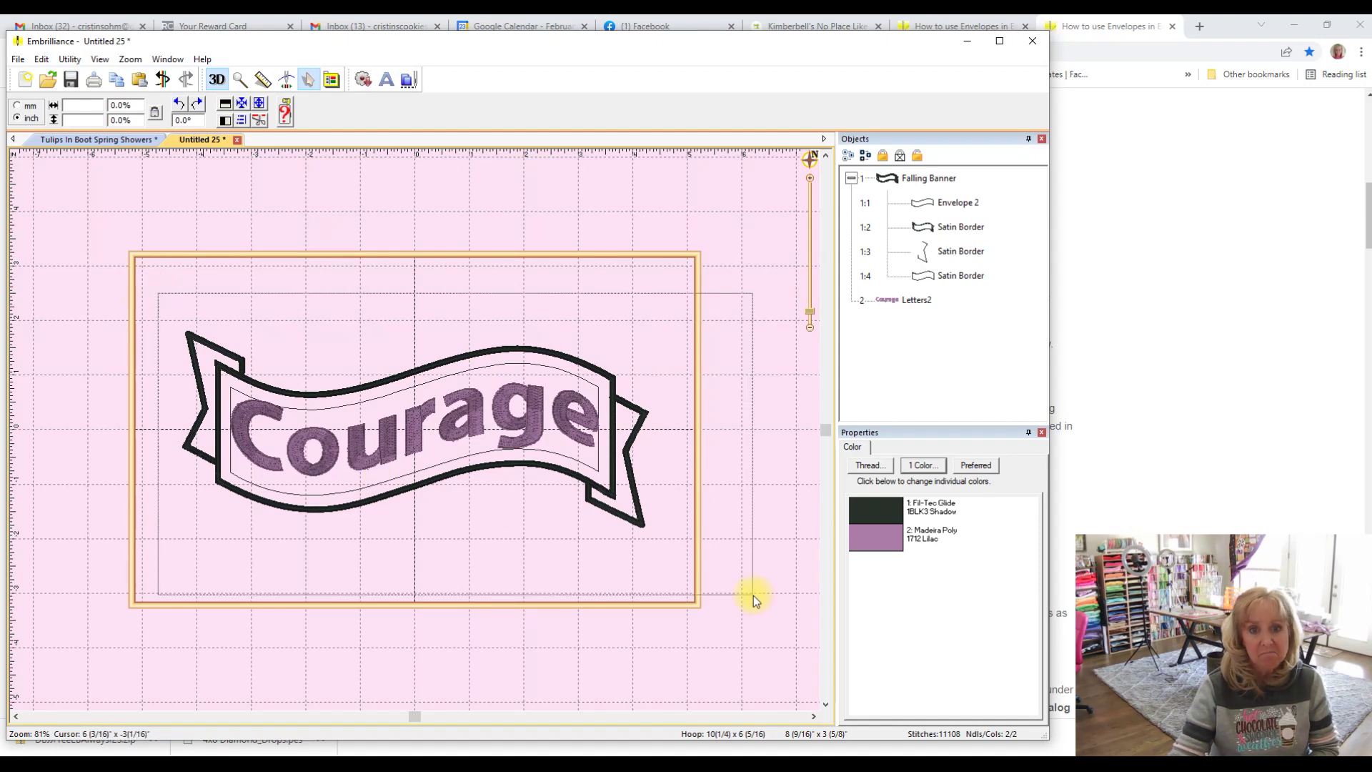
key(Delete)
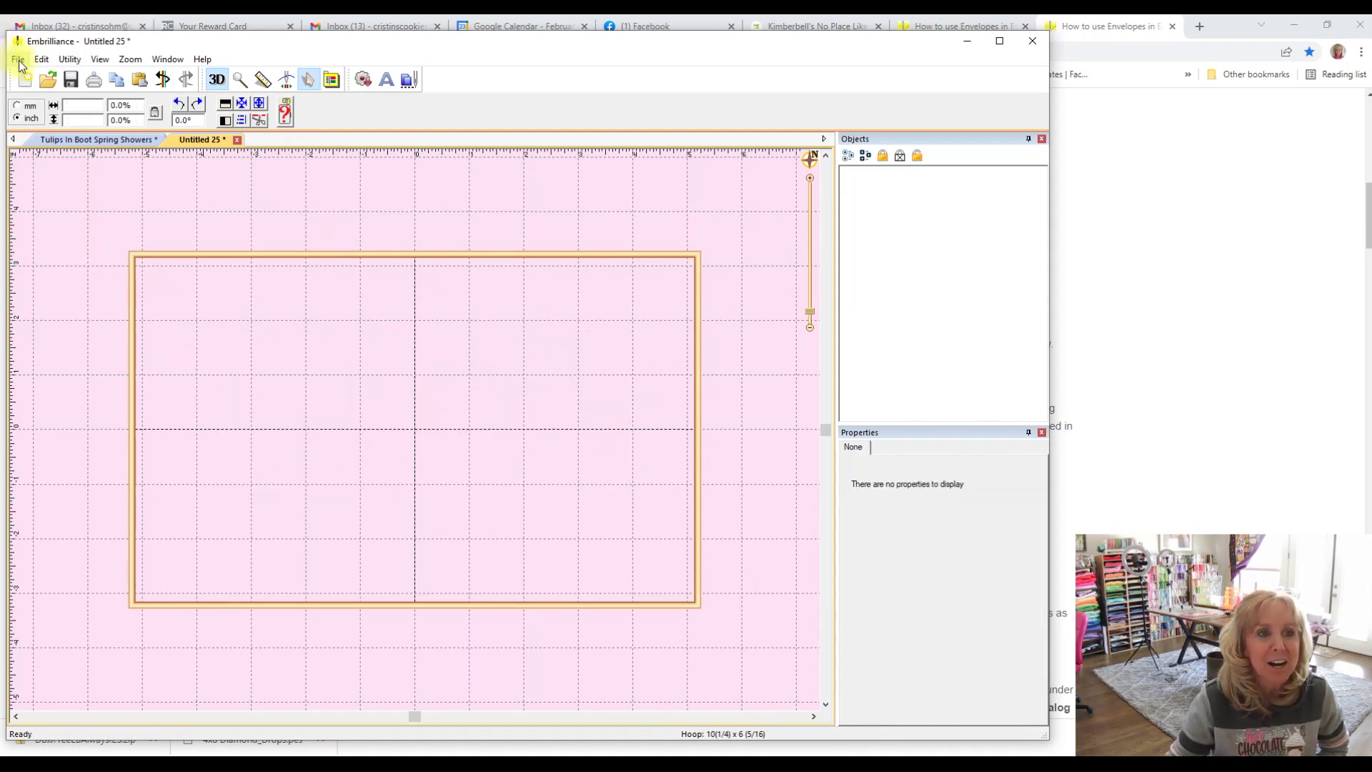
Merge the Down Skew envelope from the Envelopes catalog into the hoop
click(364, 82)
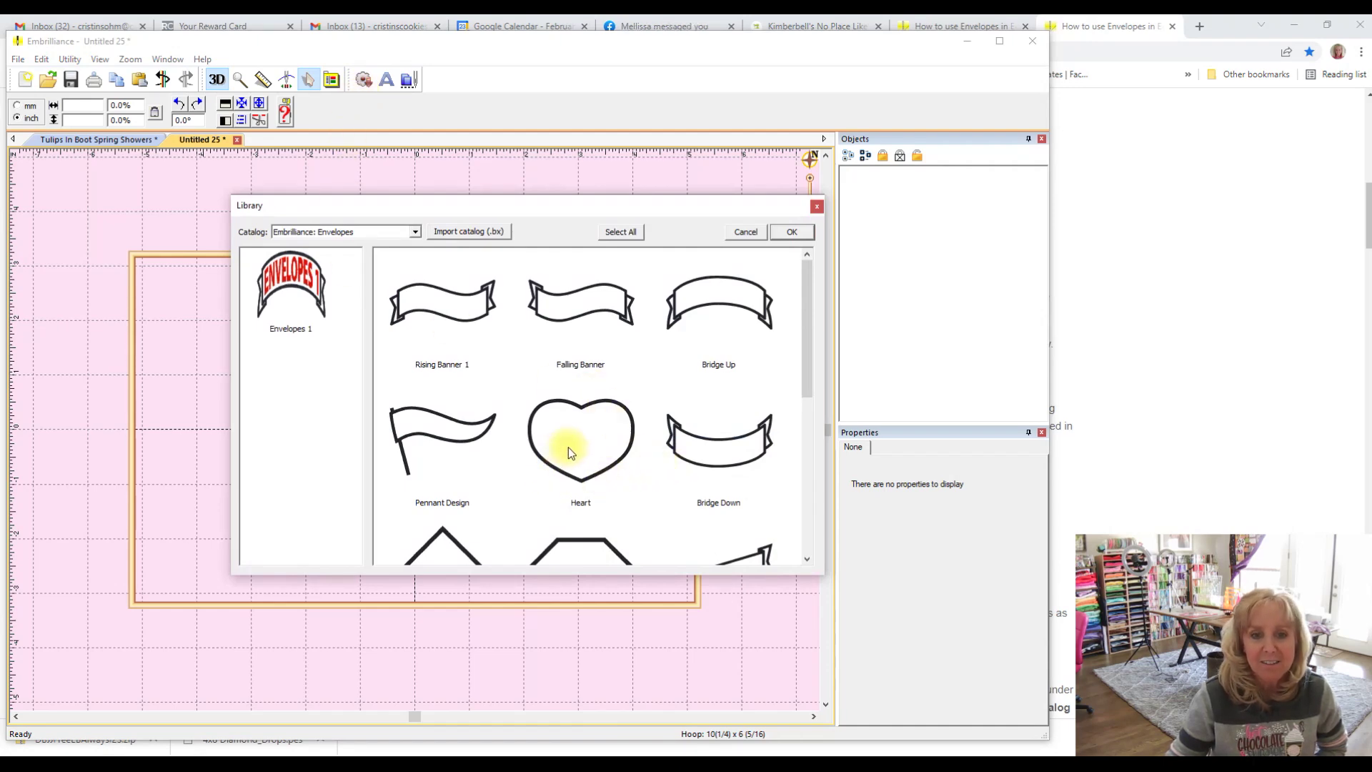
scroll(569, 451, down, 3)
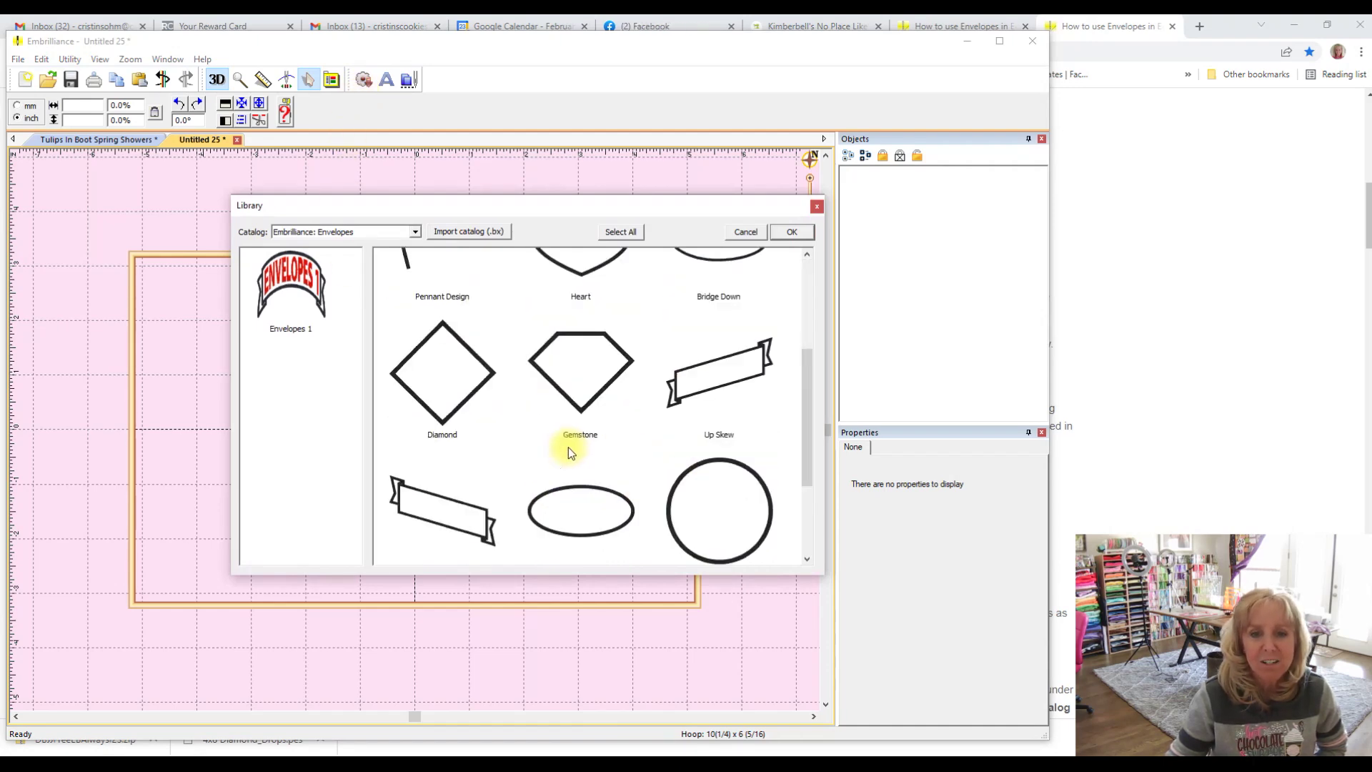
scroll(569, 450, down, 2)
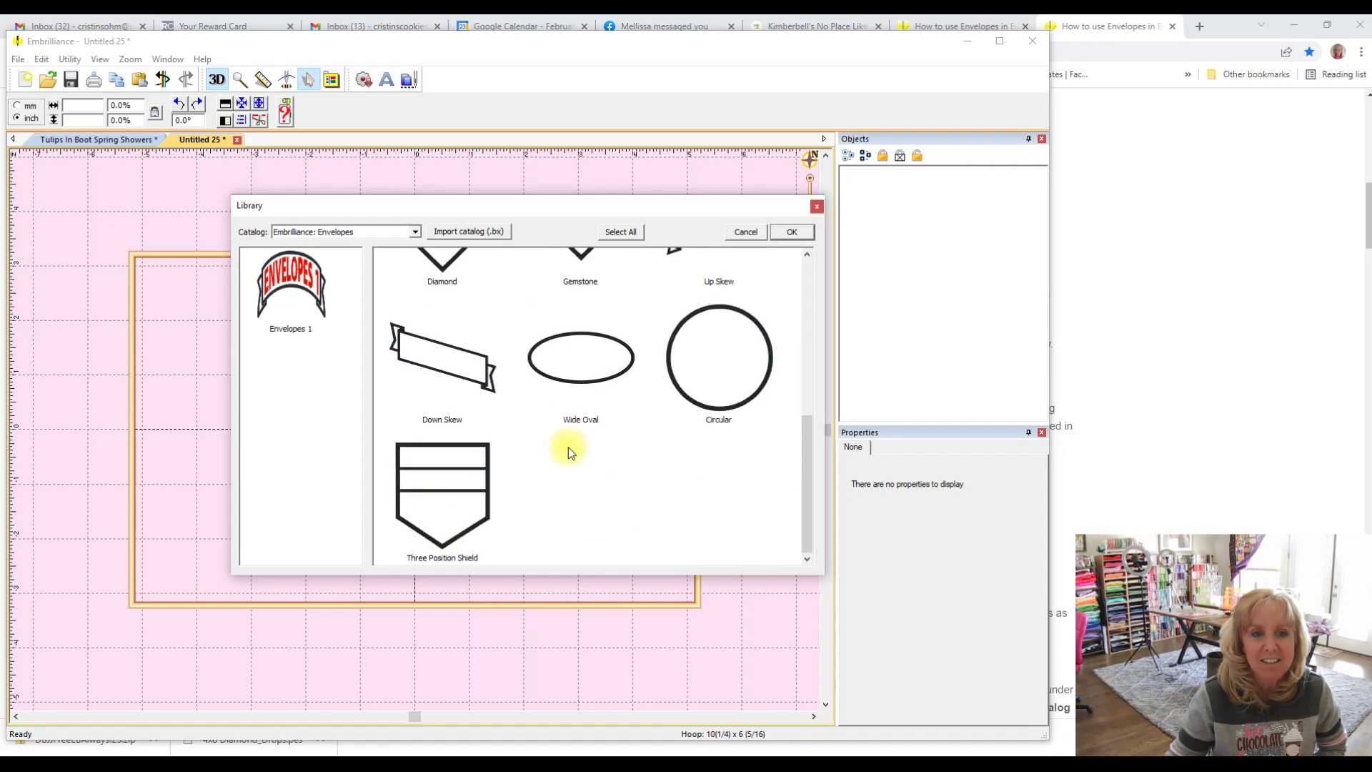
click(431, 360)
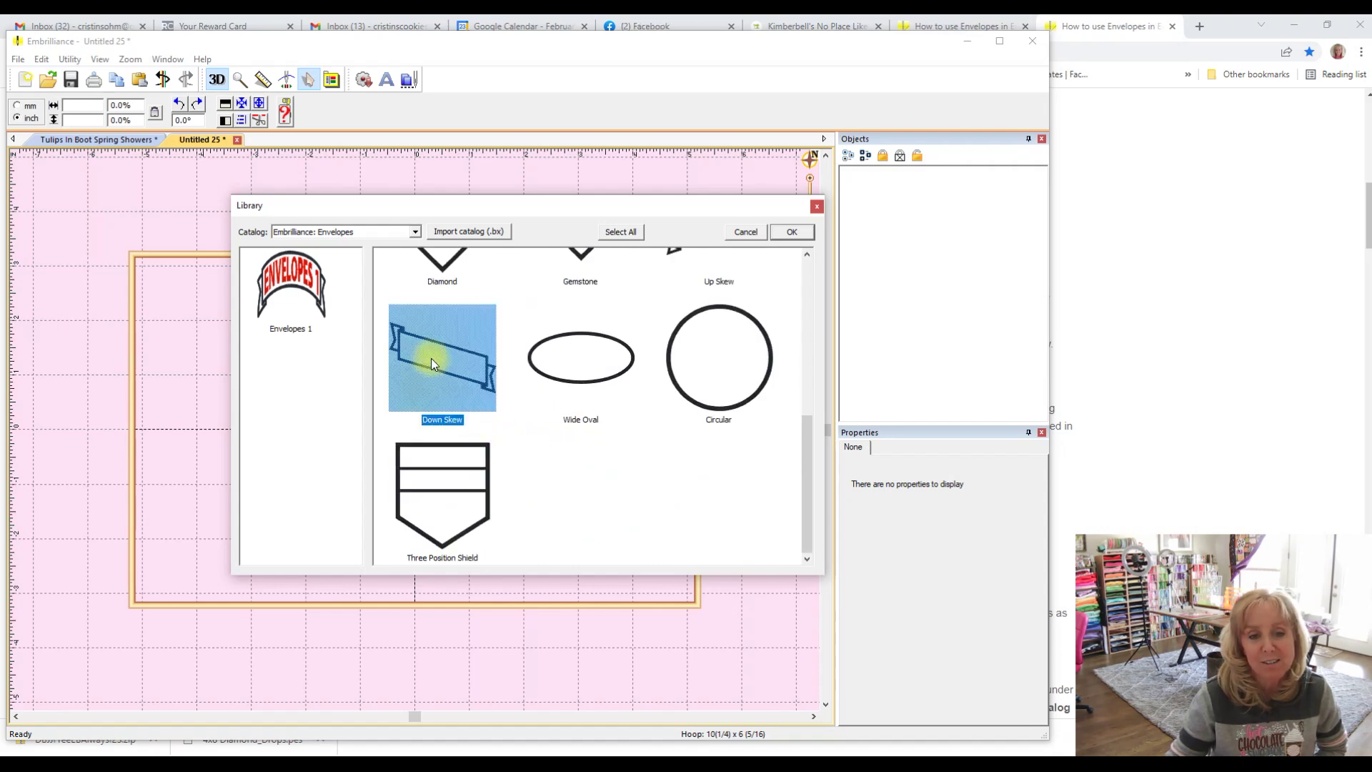
double_click(428, 359)
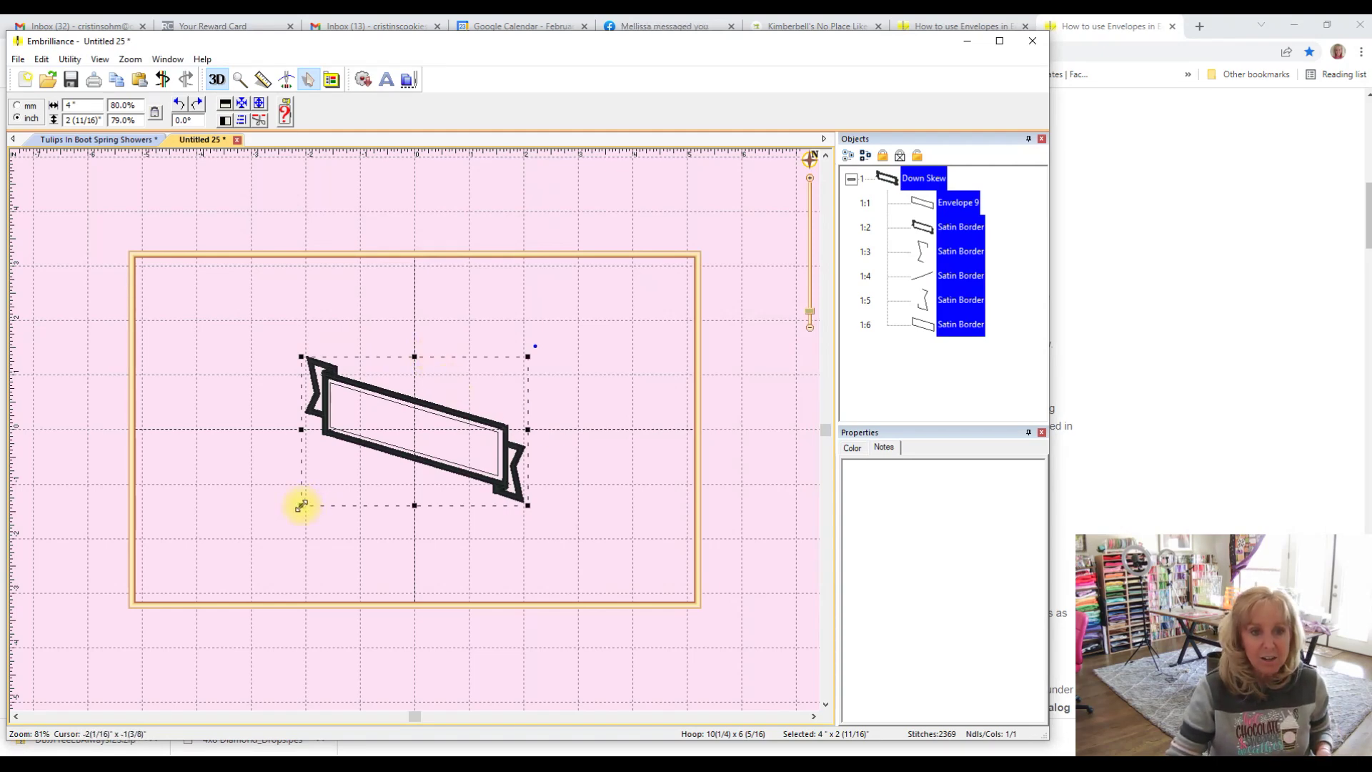
Resize the Down Skew banner from its corner, undoing twice, to about 8.5 × 5.6 inches
drag(300, 505, 75, 602)
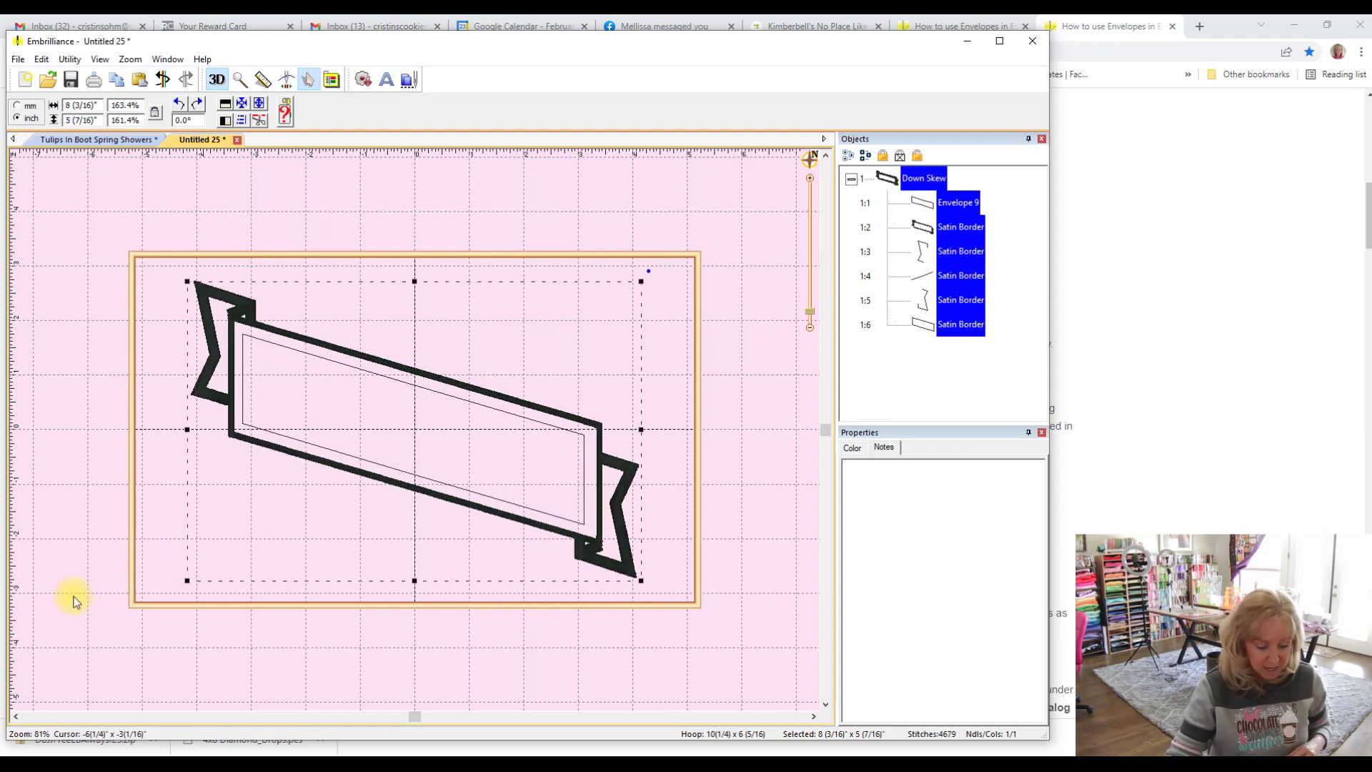
click(163, 82)
mouse_move(300, 497)
mouse_down()
mouse_move(143, 584)
mouse_move(70, 607)
mouse_up()
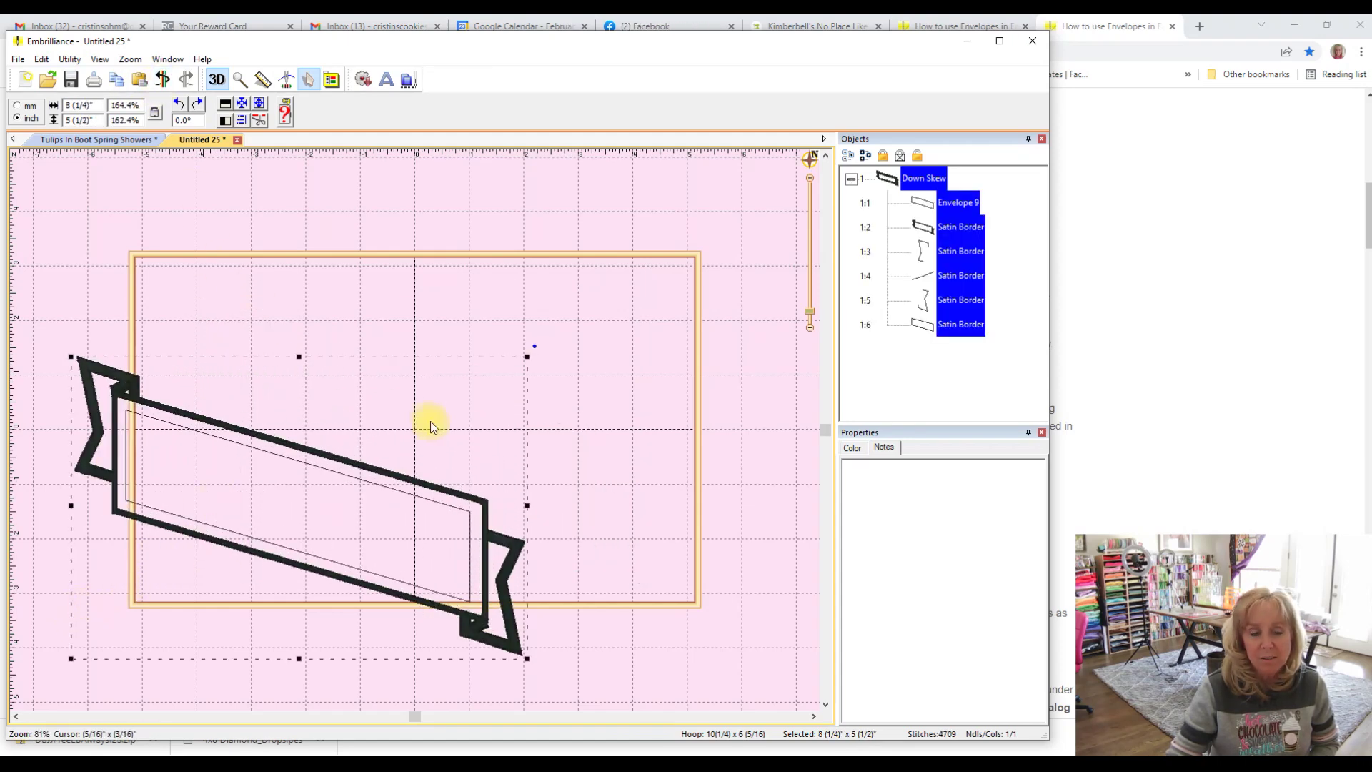
click(164, 82)
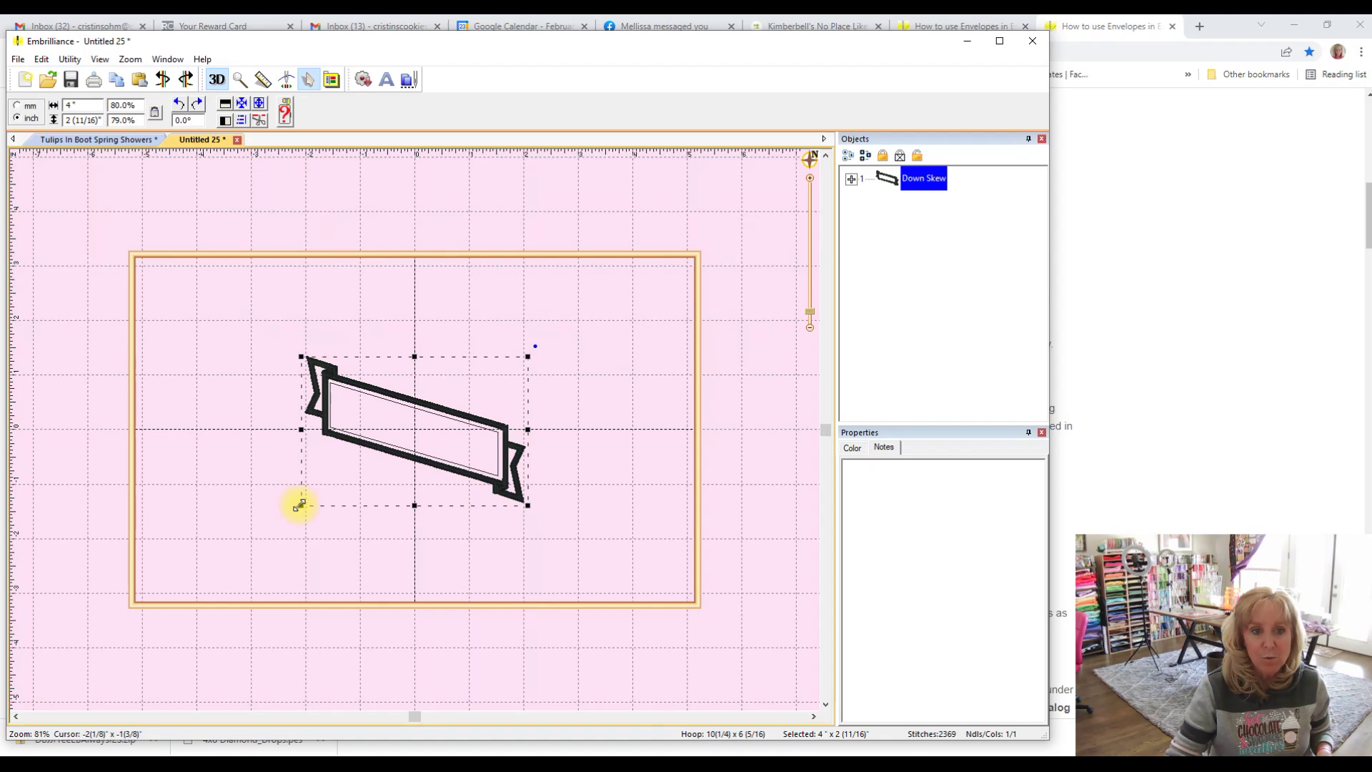
drag(300, 505, 56, 576)
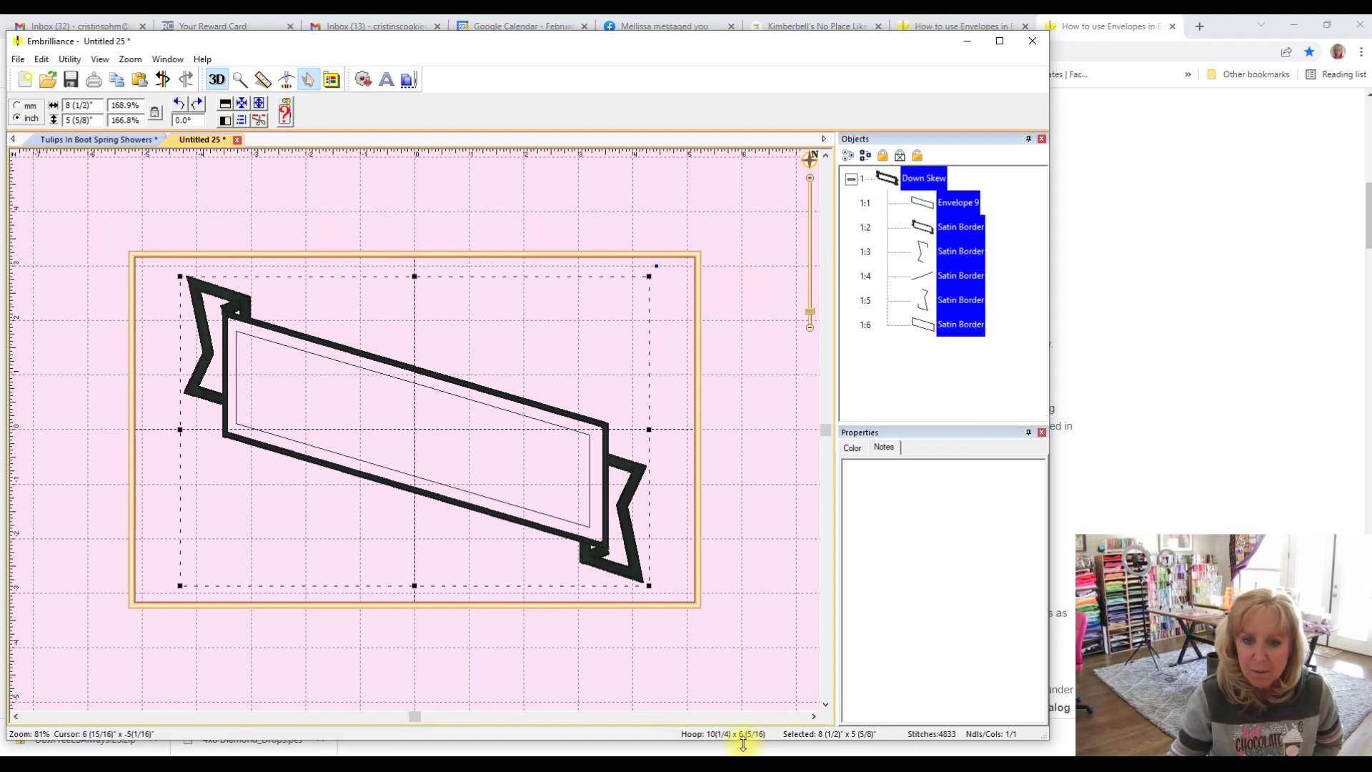
click(787, 350)
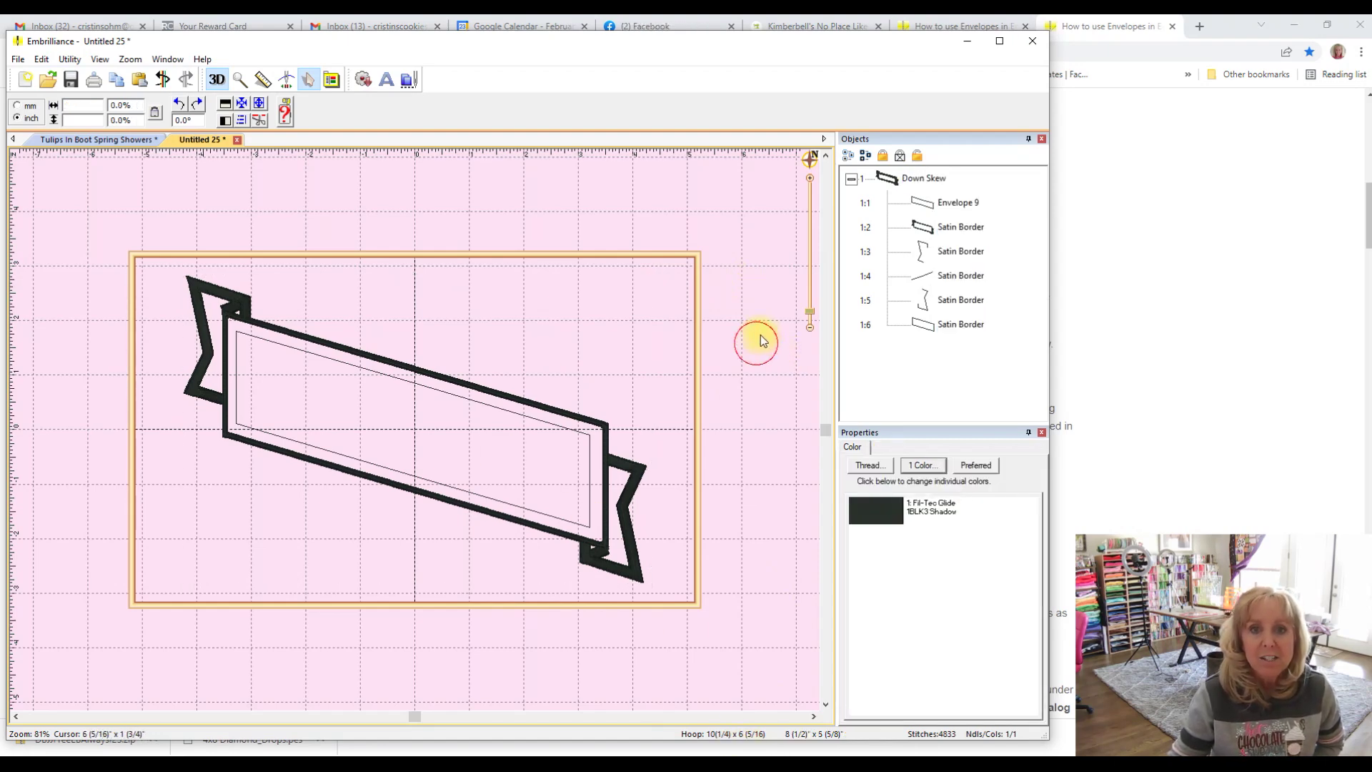
Create lettering 'Cristin' in the I2SCupidDeLocke 1_0in font, replacing ABC
click(387, 81)
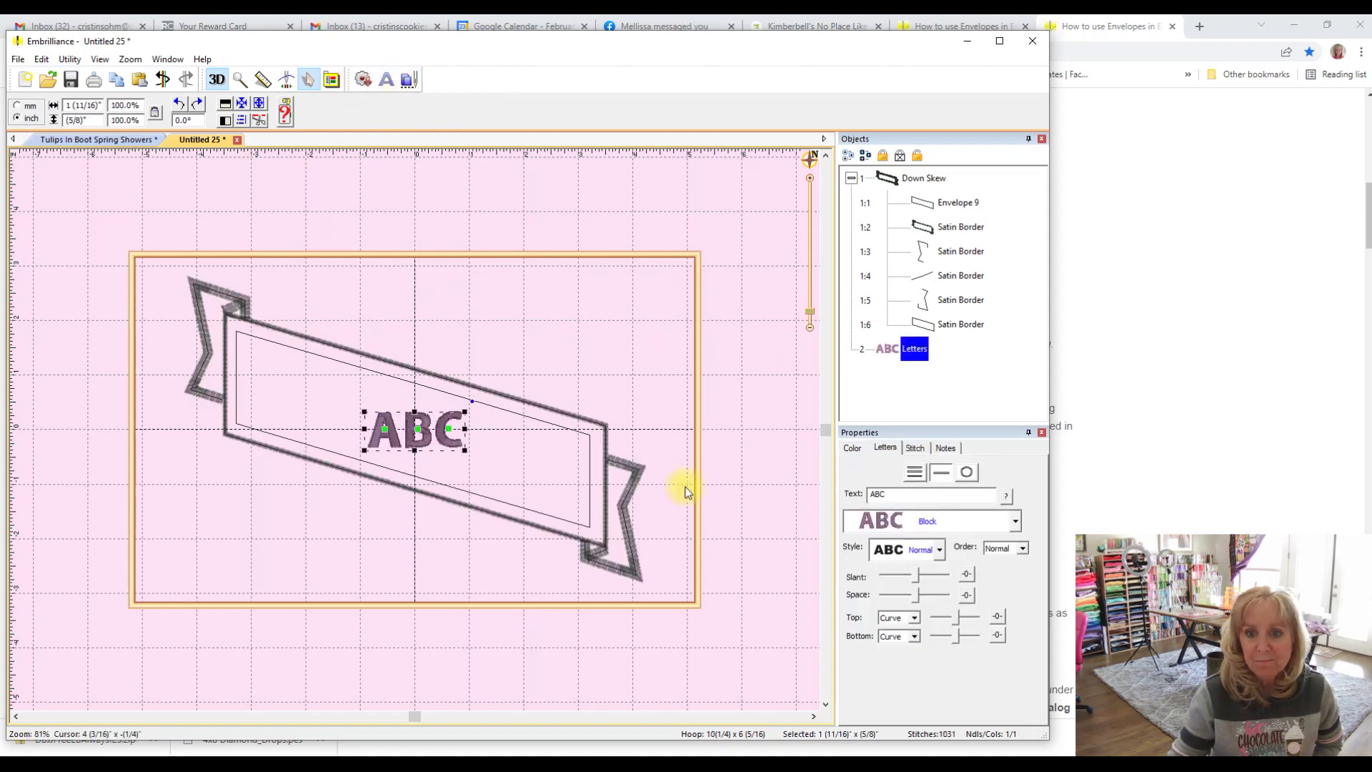
click(1015, 522)
scroll(1015, 516, down, 1)
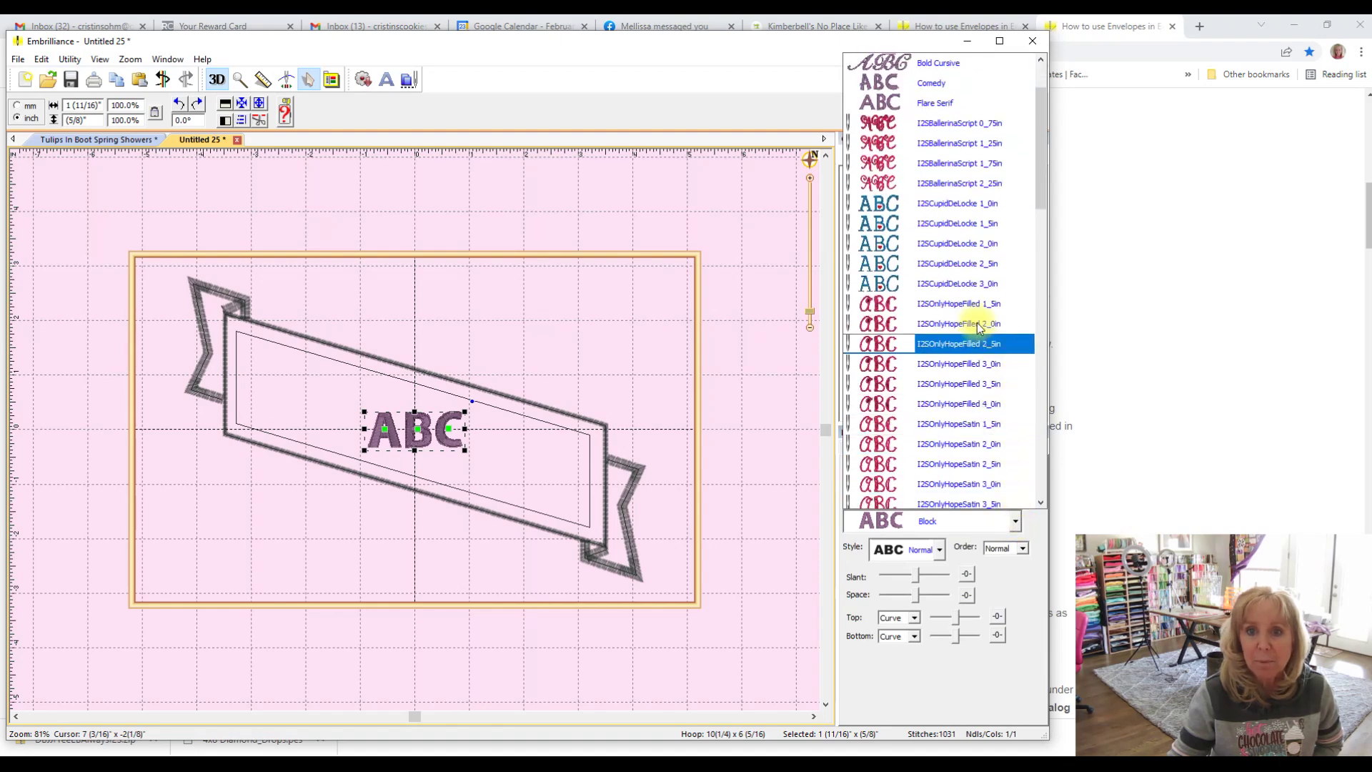
click(940, 205)
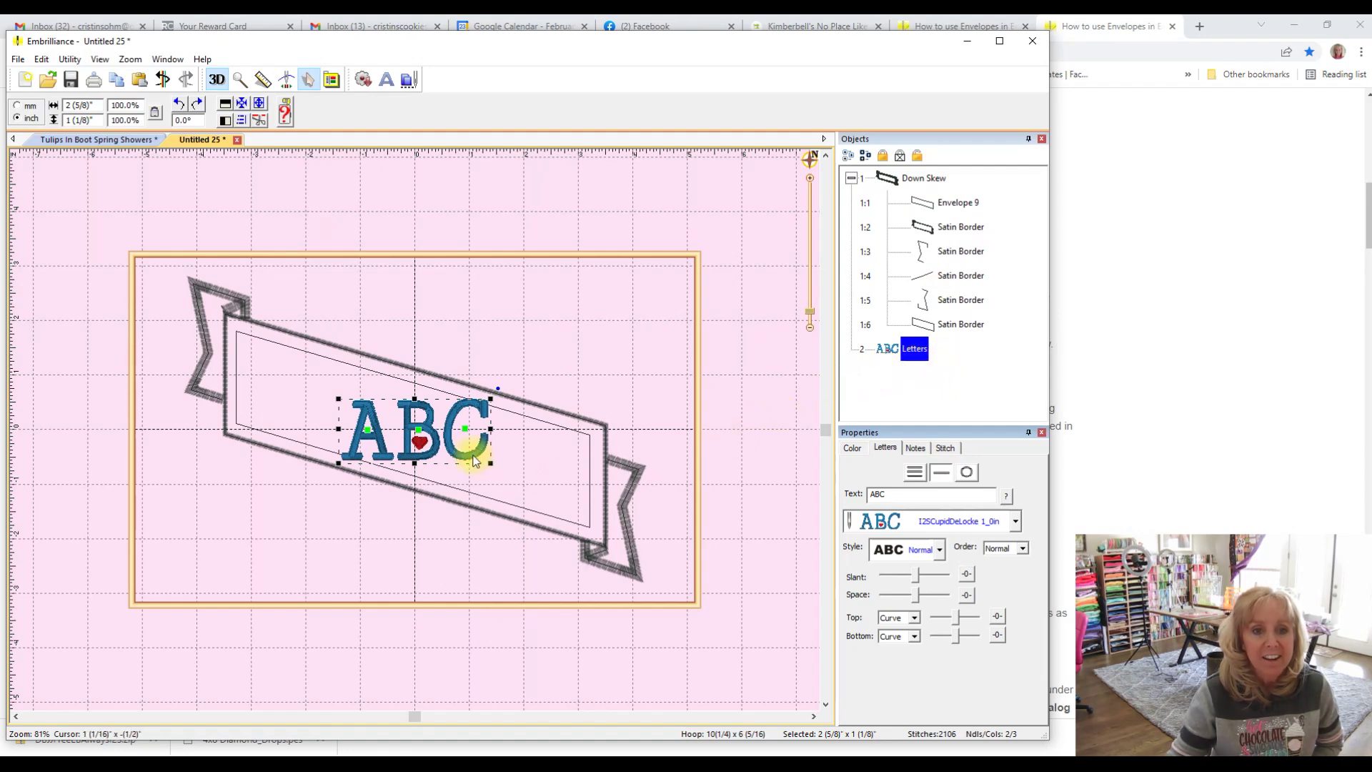
drag(895, 491, 839, 492)
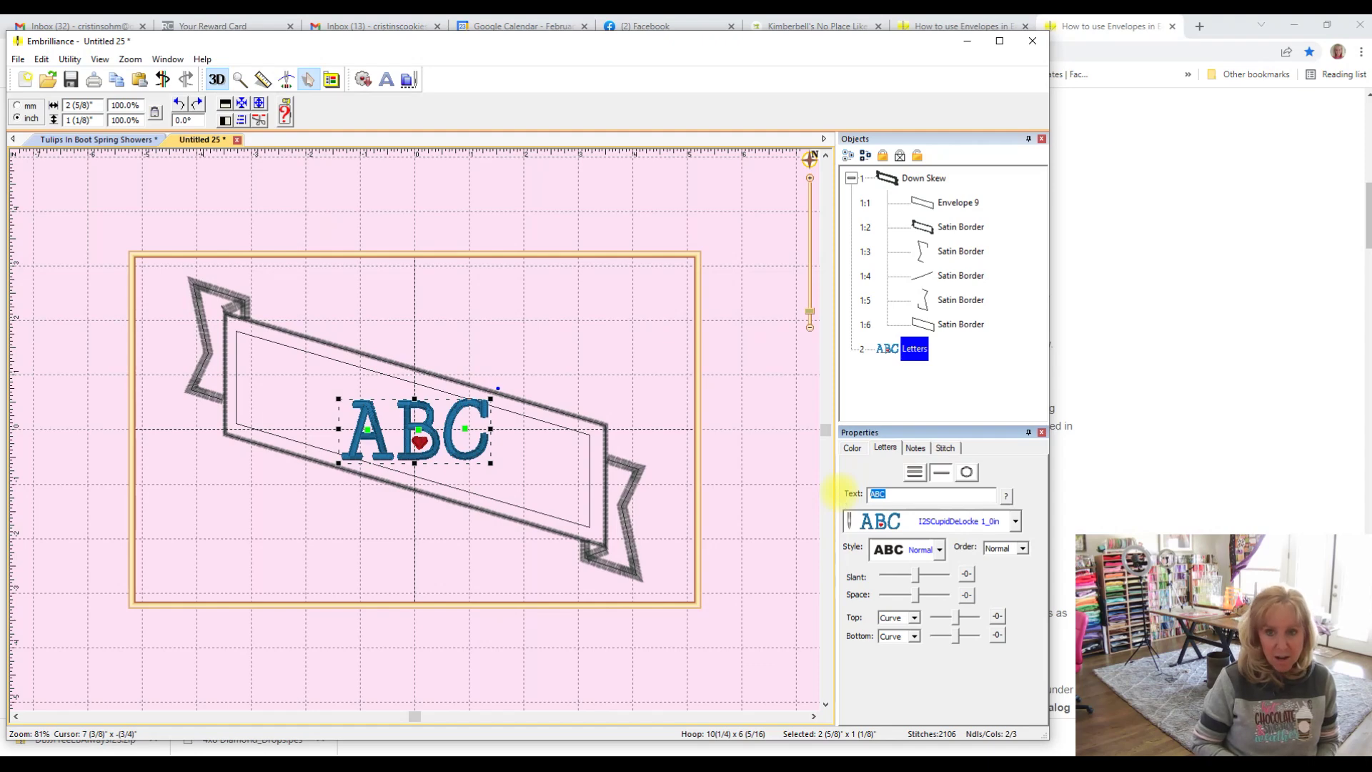
text(Cristin)
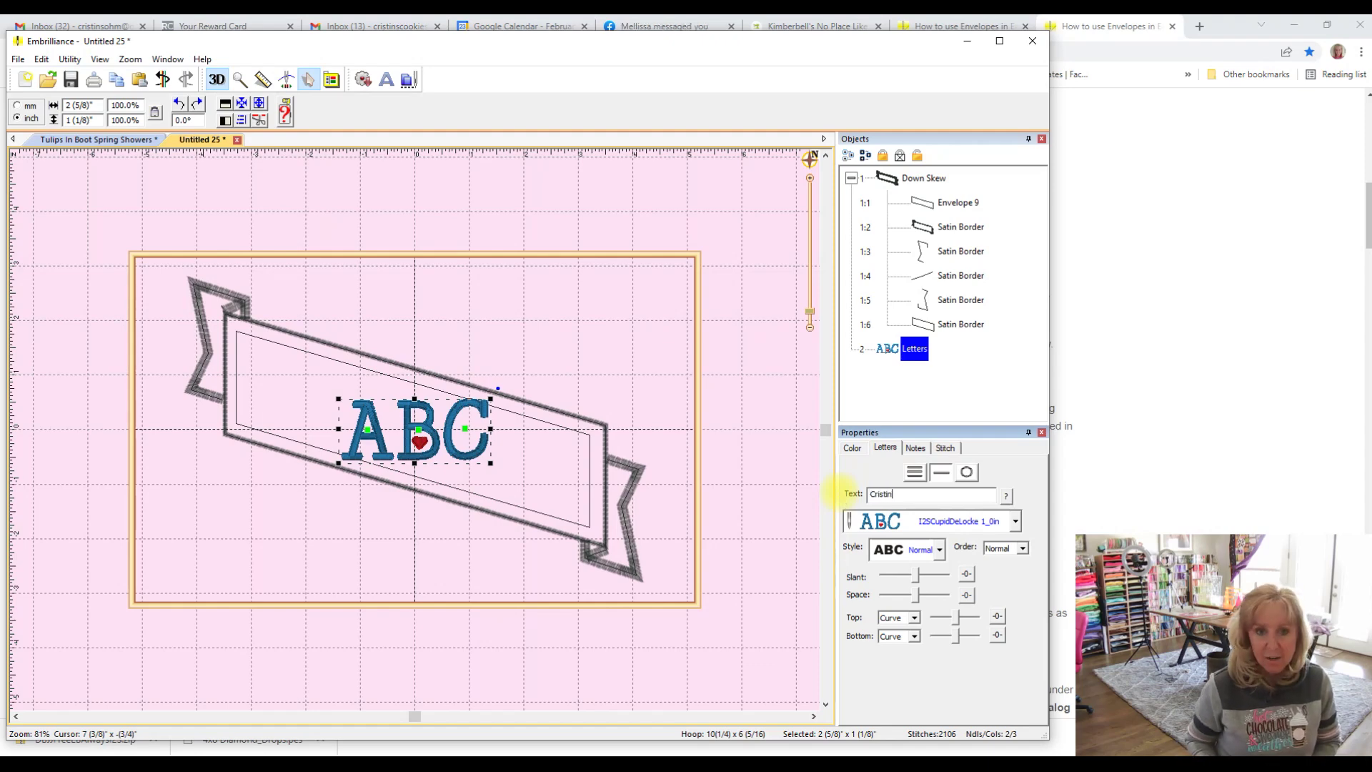
key(Return)
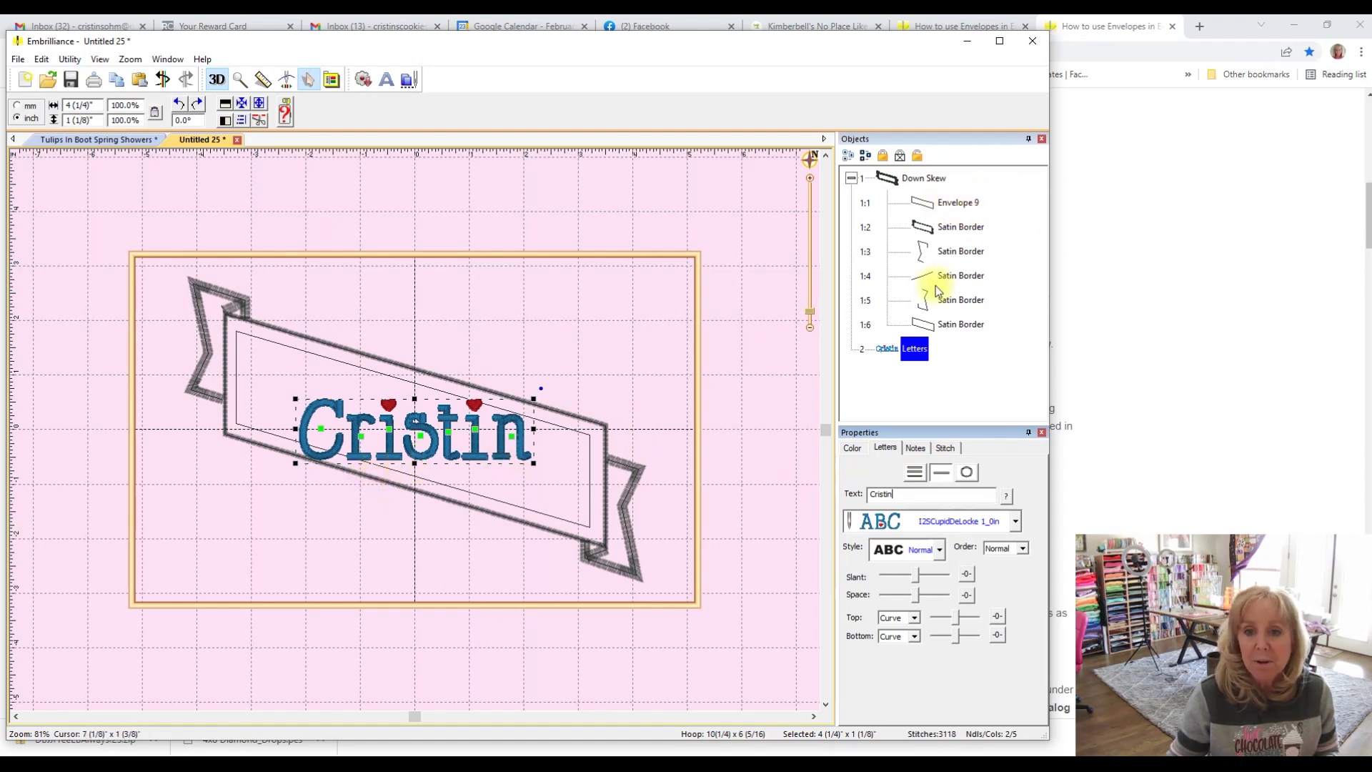
Rename the lettering object to Letters9 so Cristin warps into the Envelope 9 banner
click(915, 347)
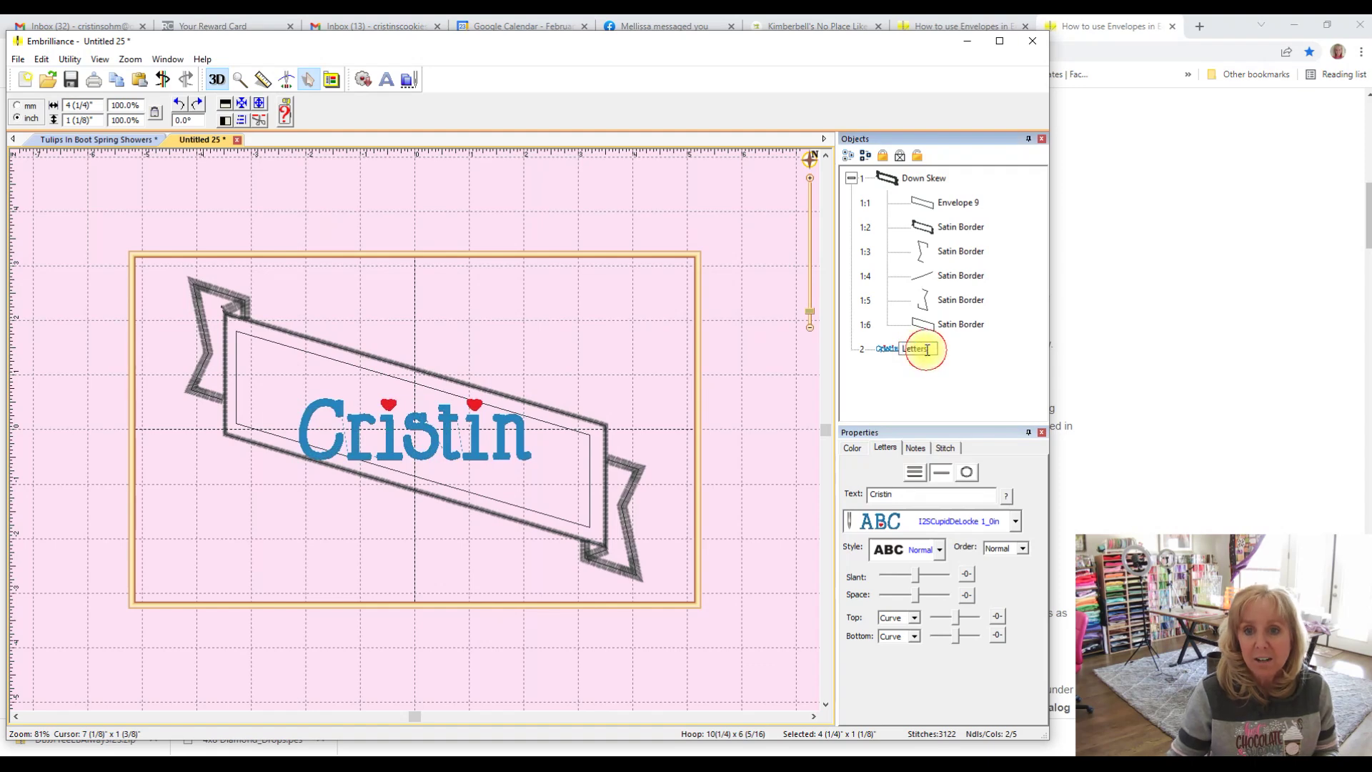
click(918, 349)
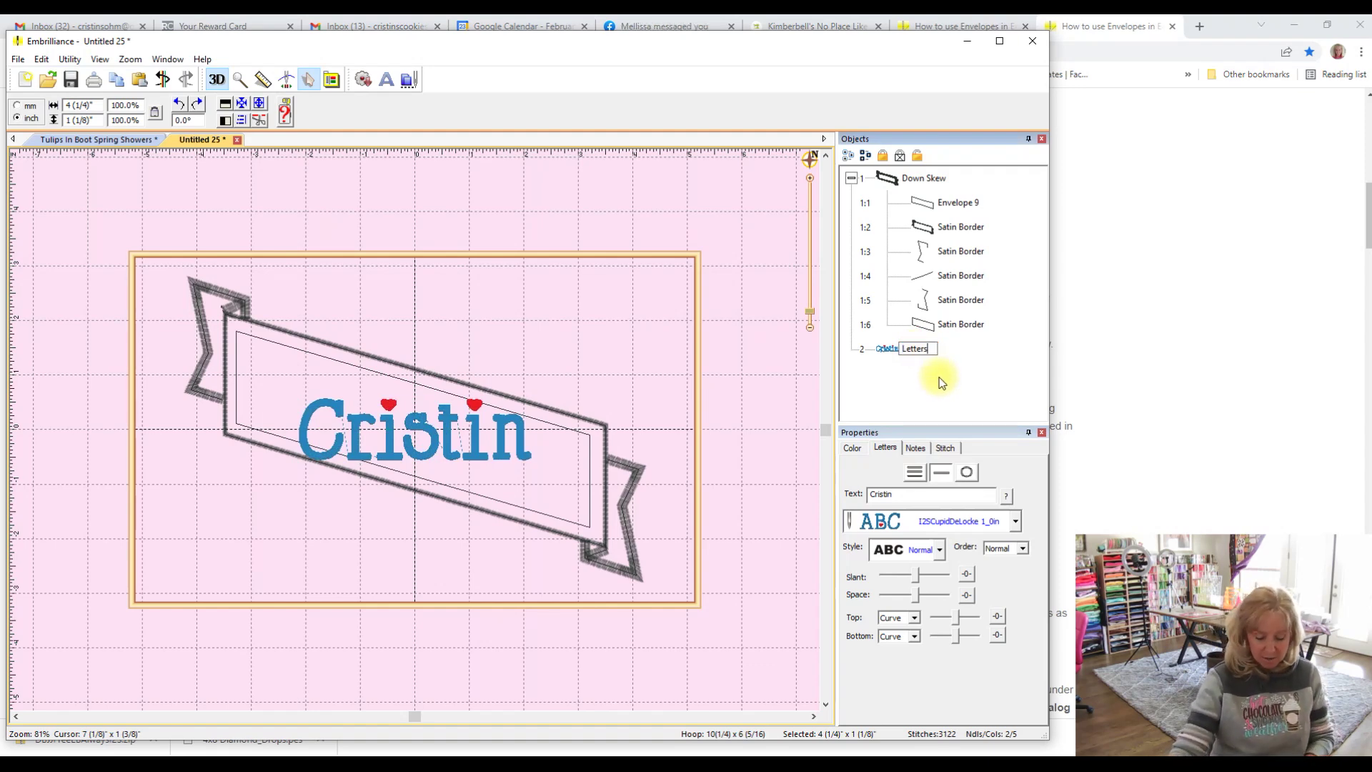
text(9)
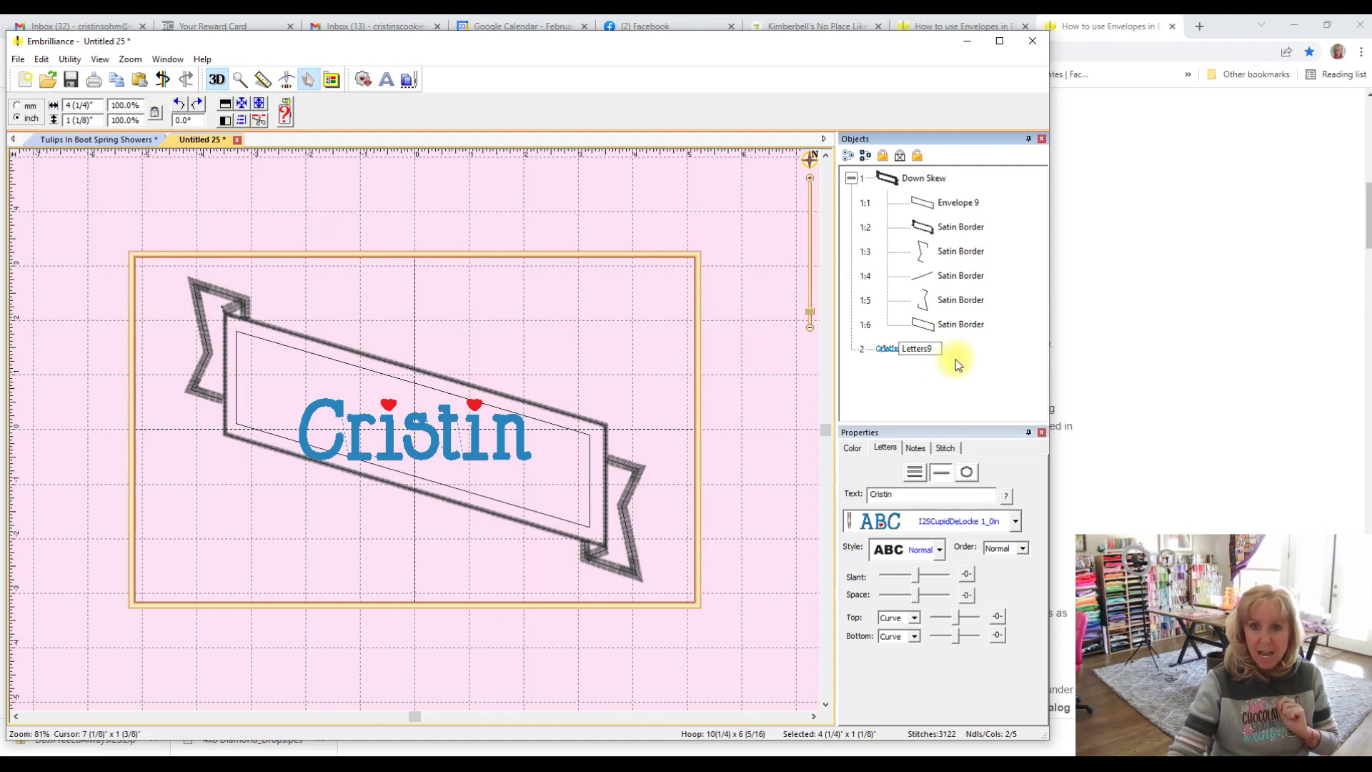
key(Return)
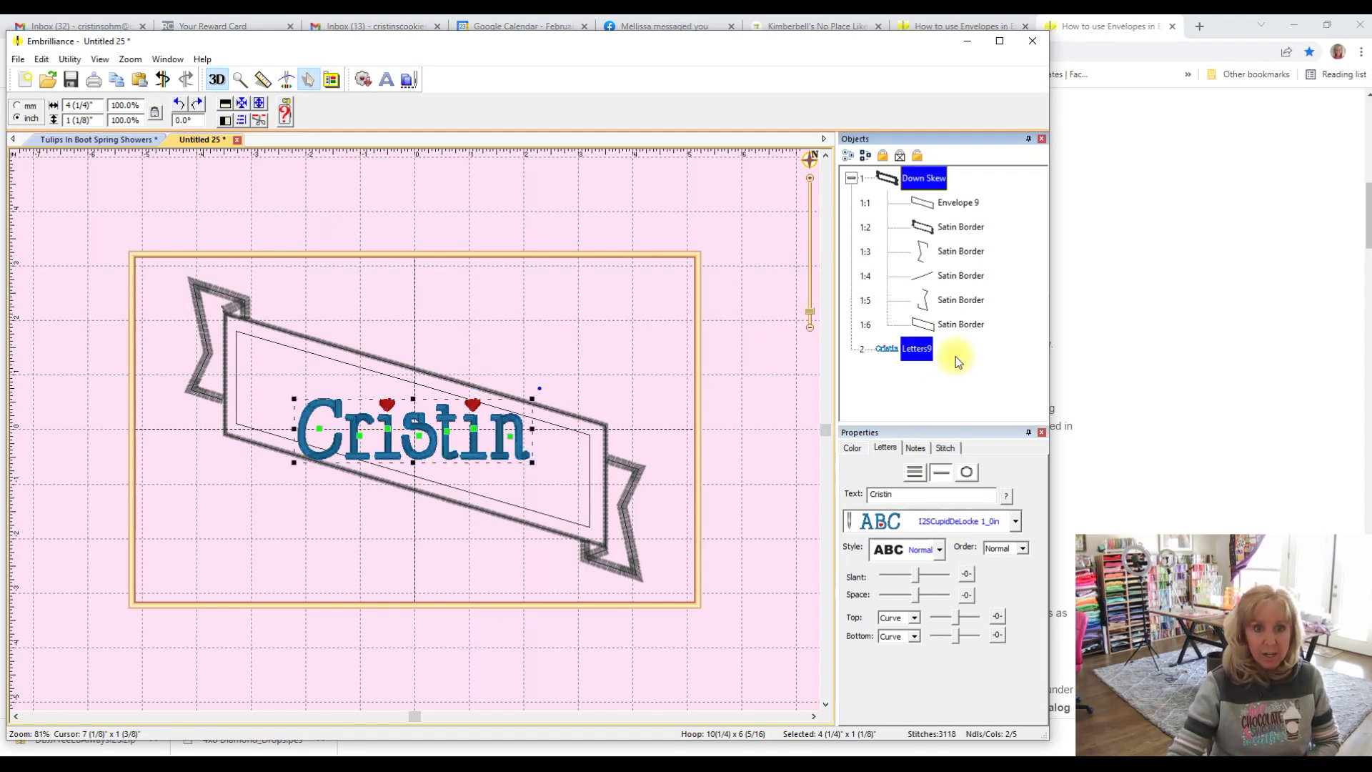
click(964, 358)
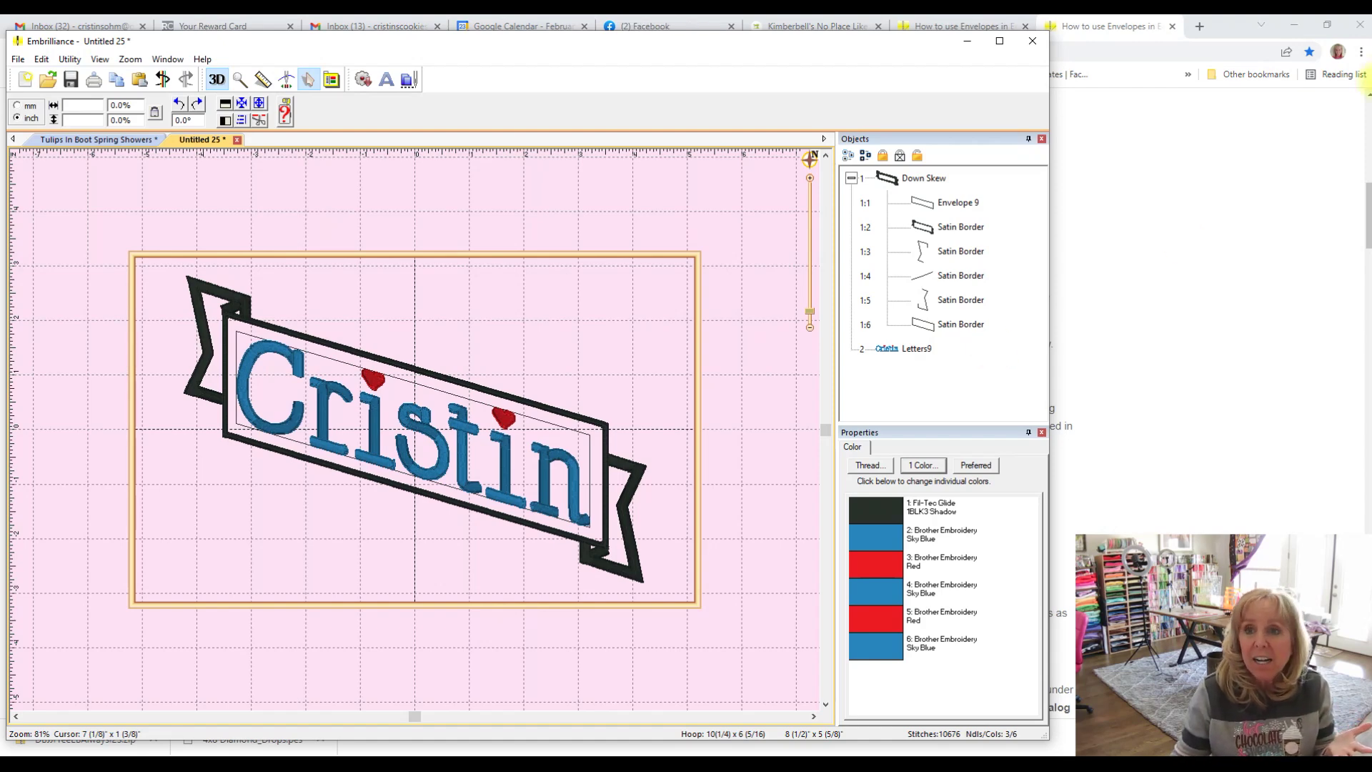
Open the I2STeenyTinyEmbFont zip on the desktop and extract all its files to a desktop folder
click(1295, 25)
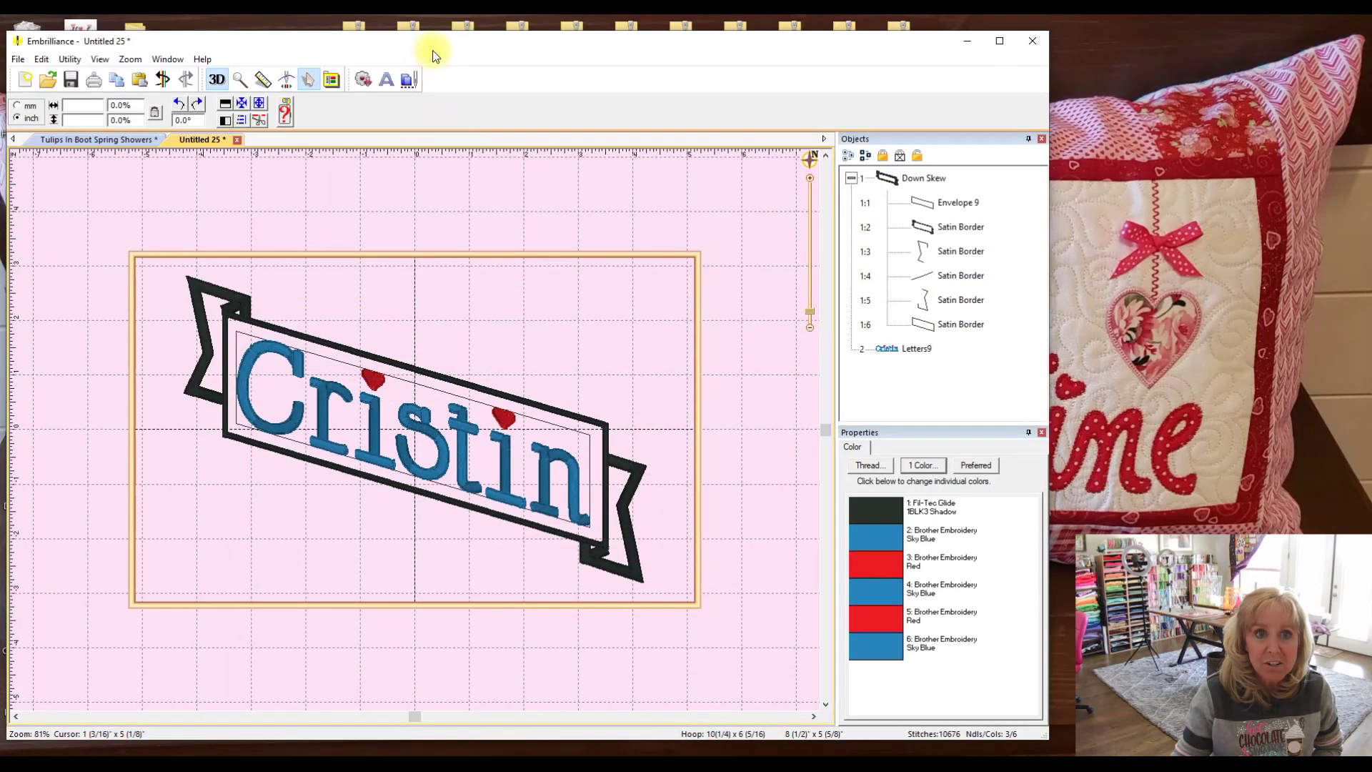
drag(432, 51, 775, 53)
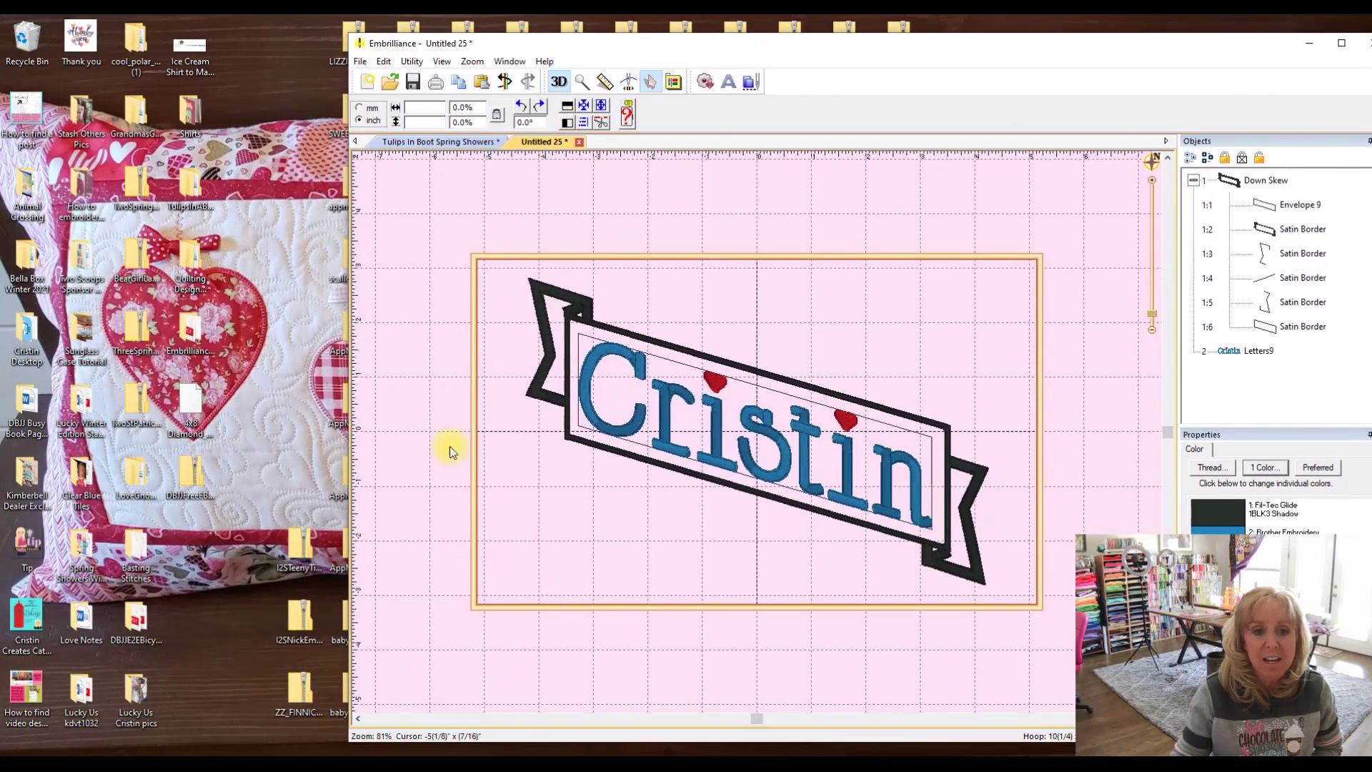
click(292, 545)
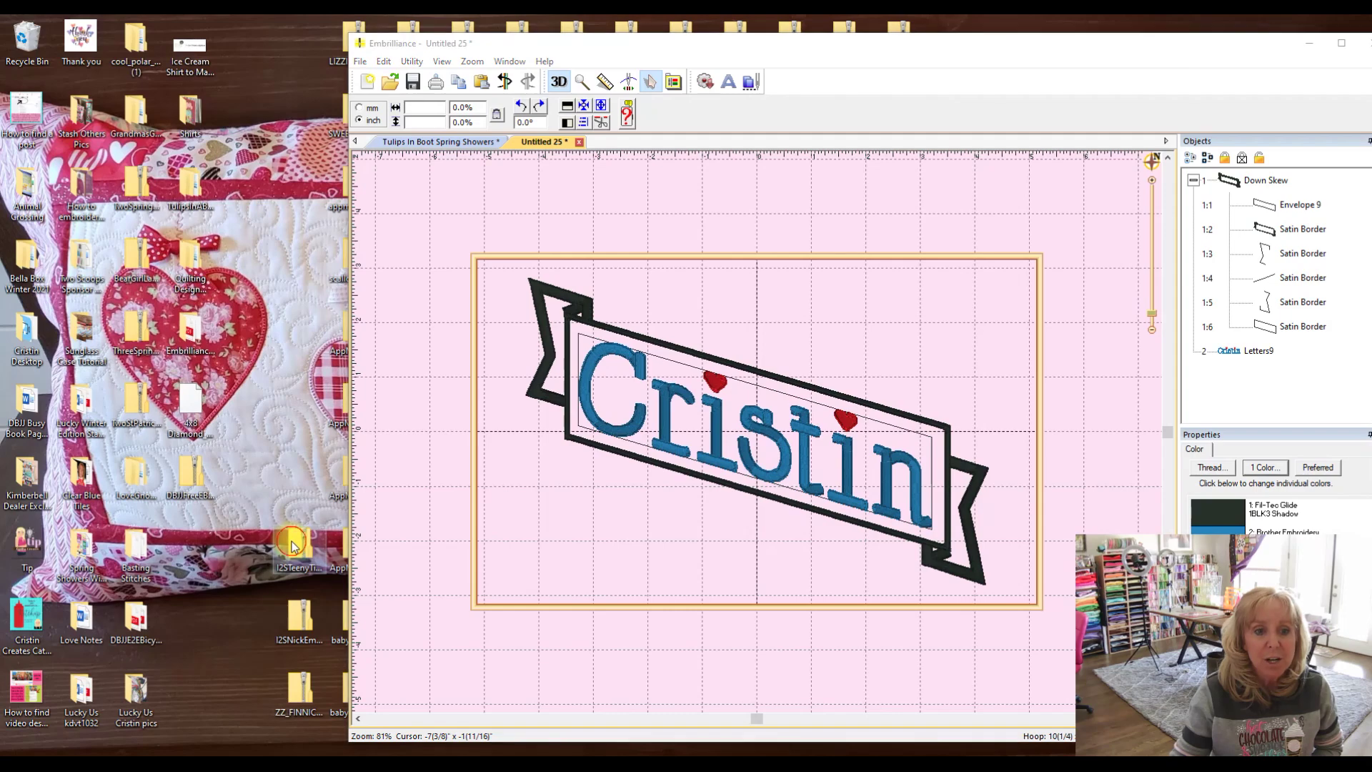
double_click(291, 545)
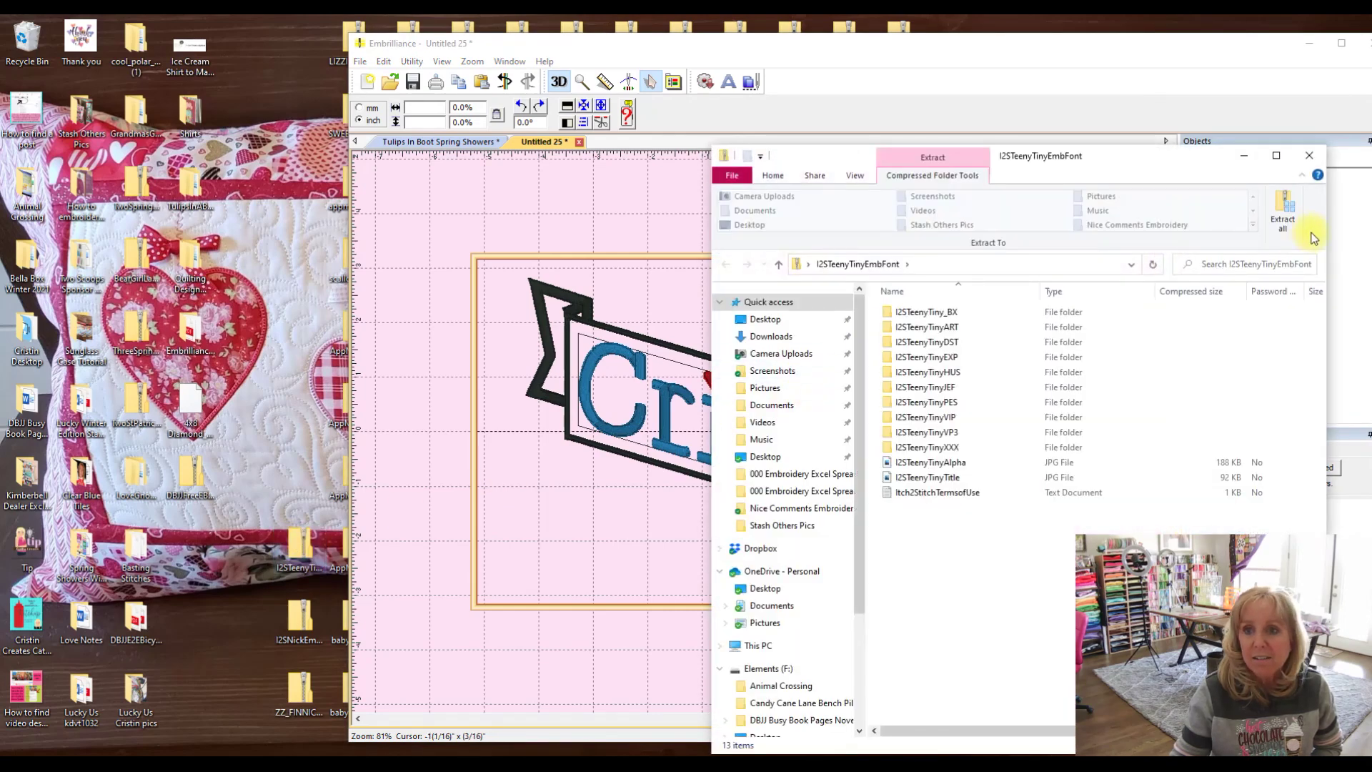
double_click(924, 312)
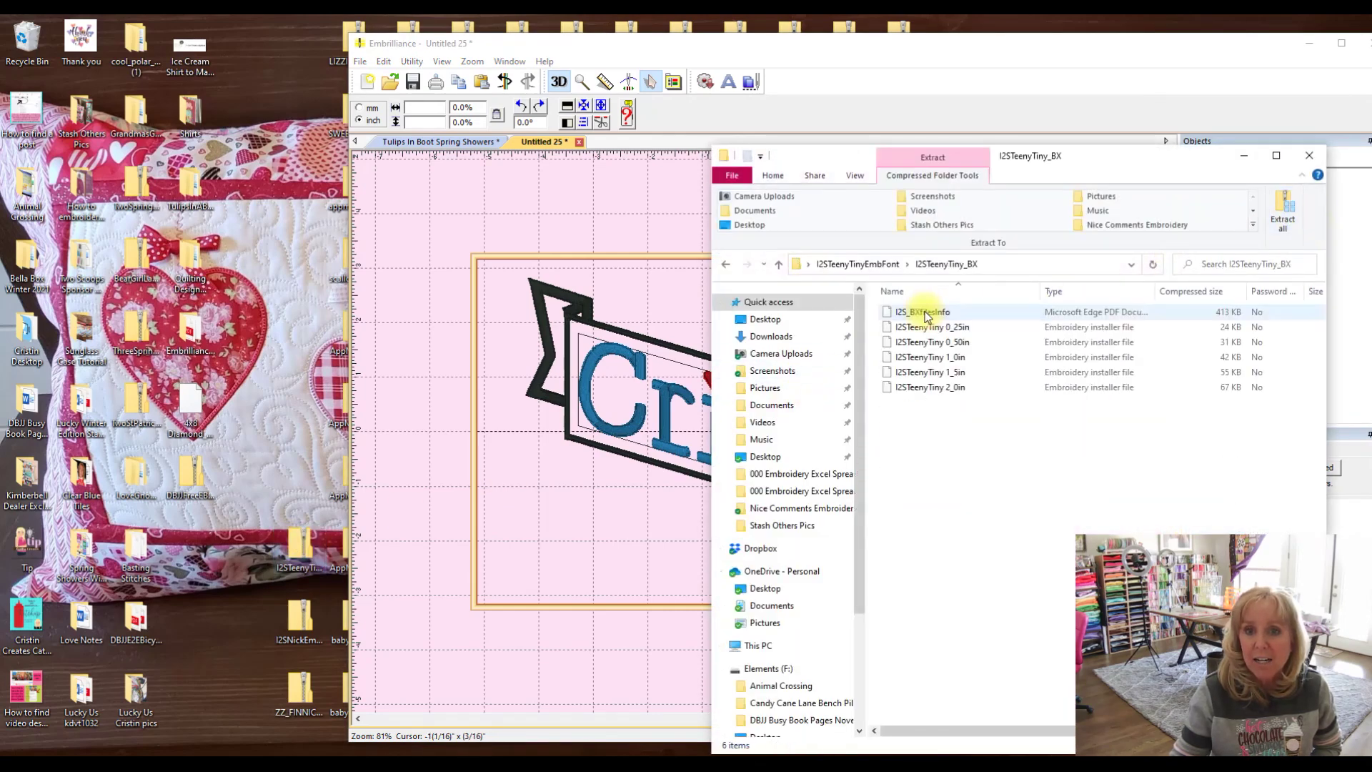
click(1287, 218)
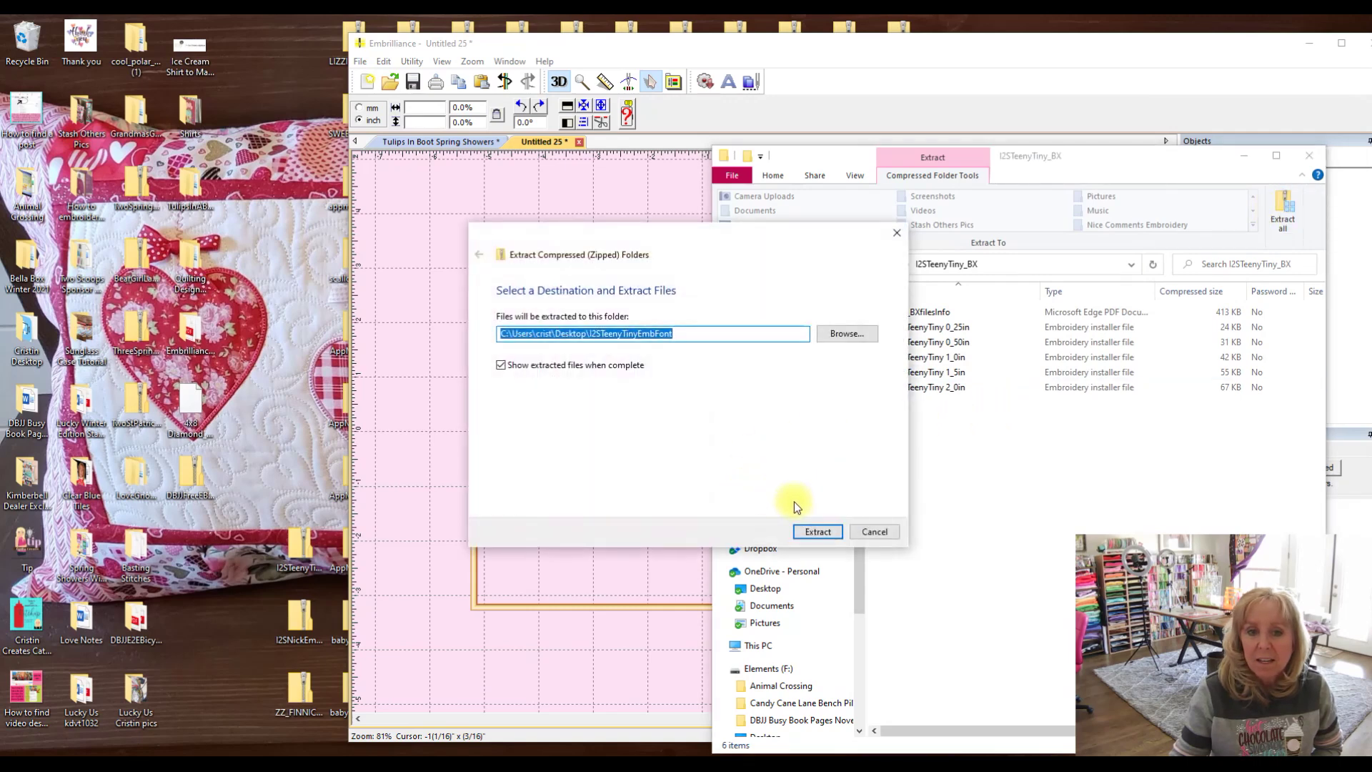
click(811, 530)
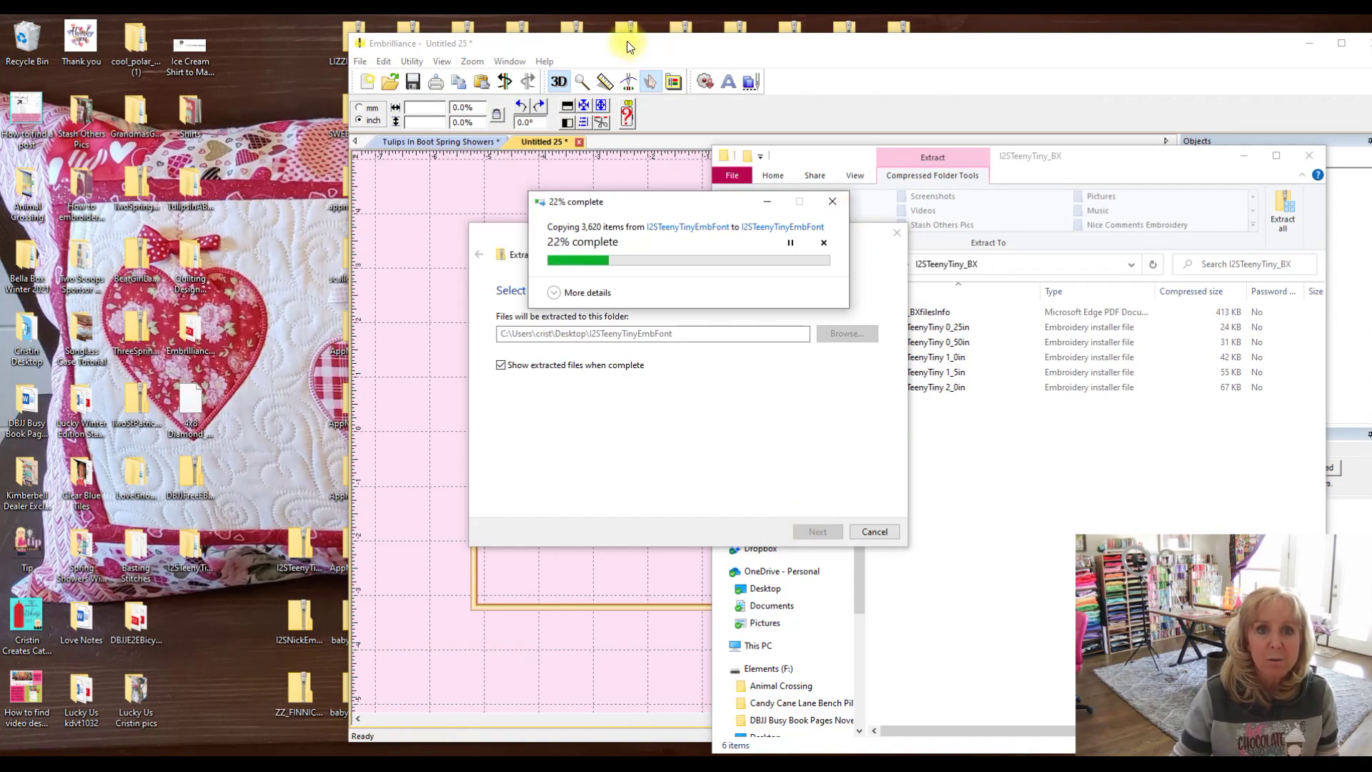
drag(628, 41, 1219, 171)
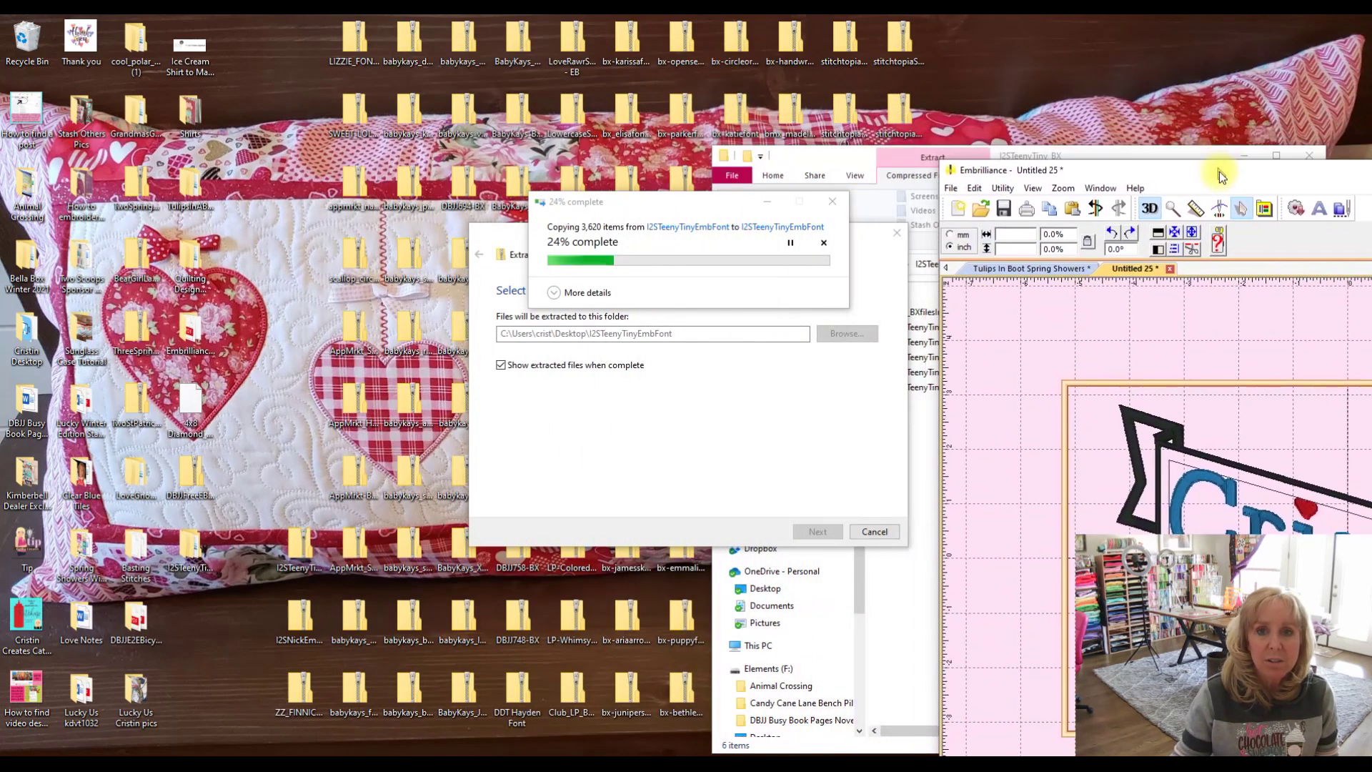
Bring the Embrilliance design window back into view, then move it aside to the right
drag(1219, 172, 368, 42)
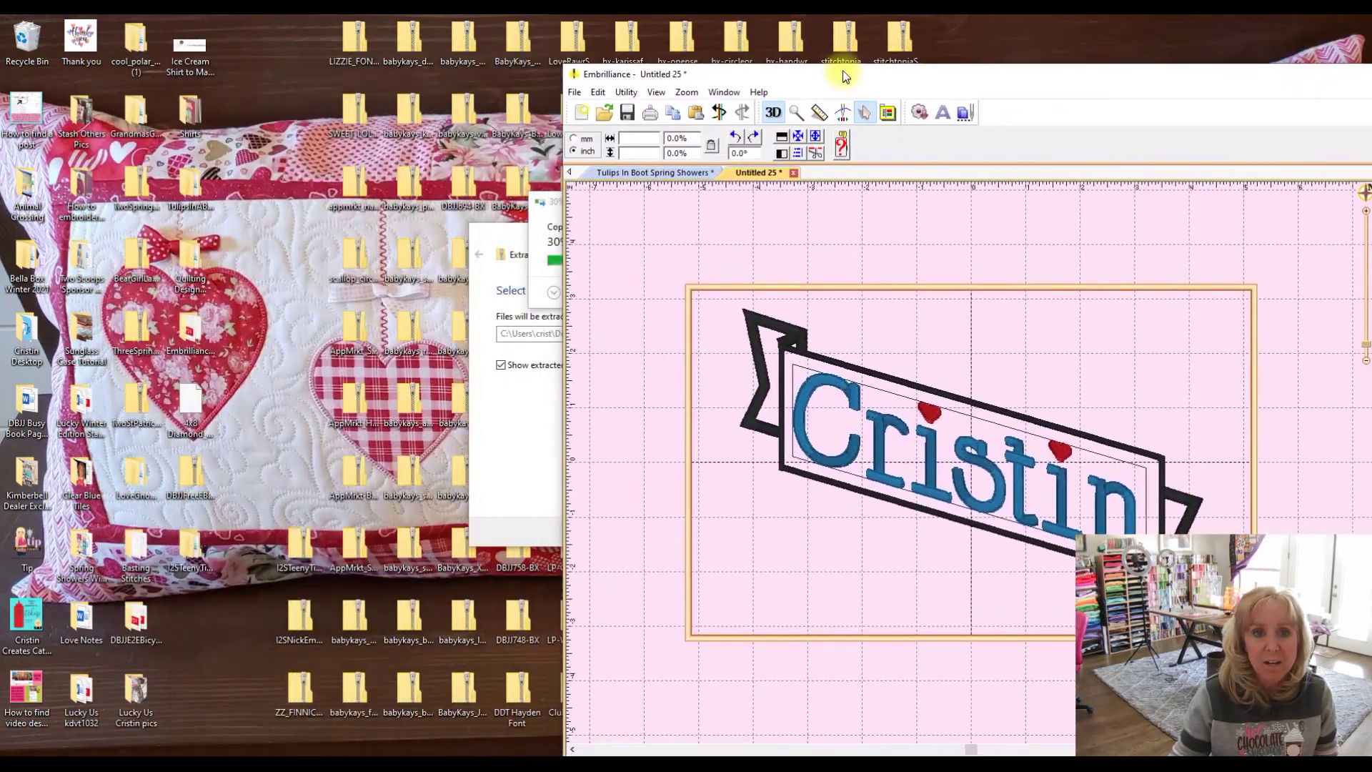
drag(369, 42, 873, 54)
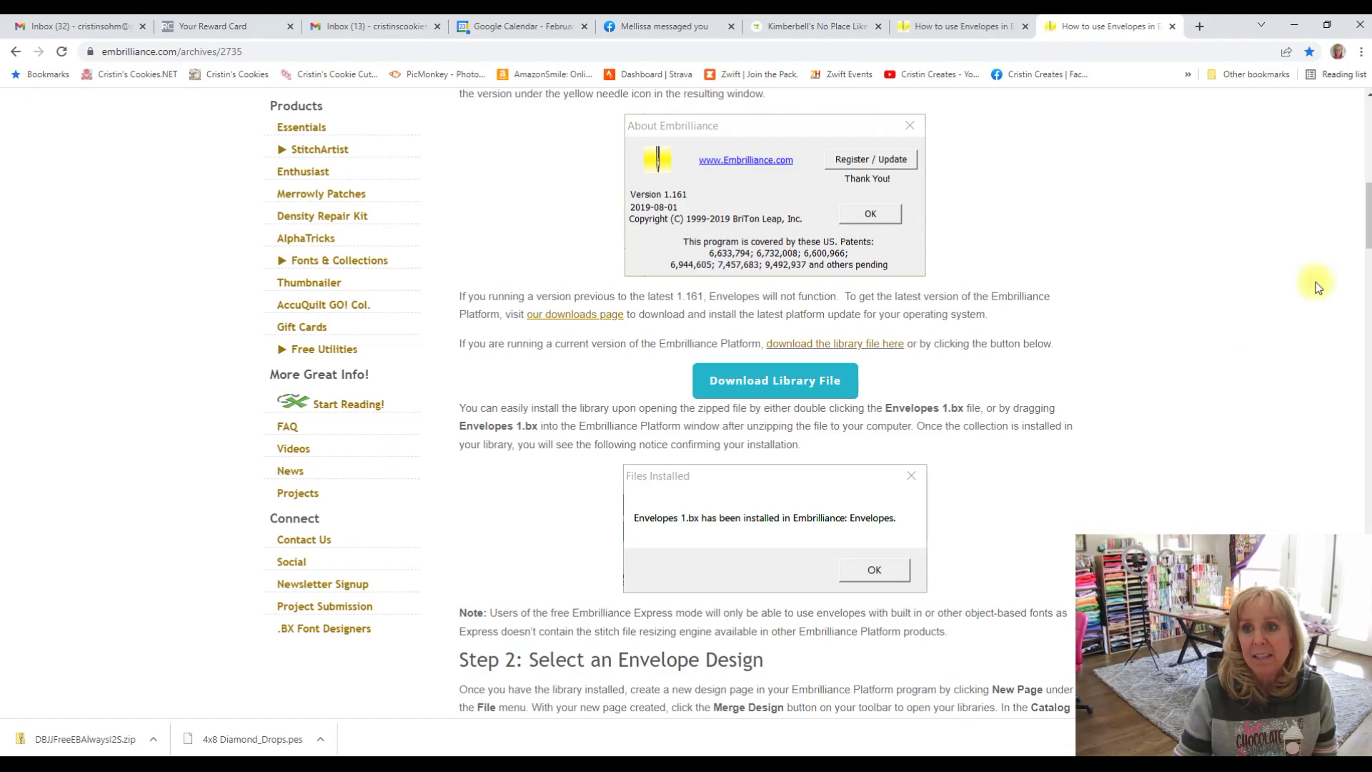
scroll(1369, 236, up, 5)
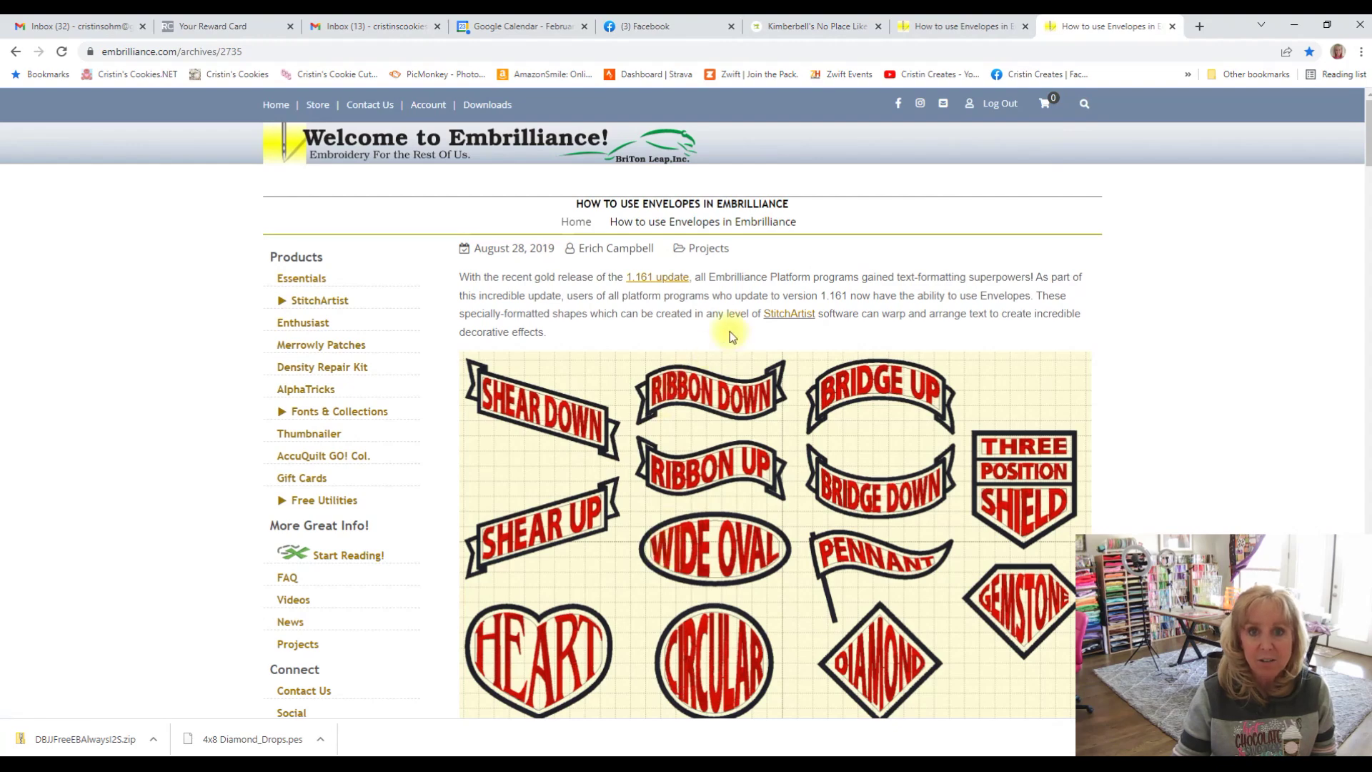
scroll(747, 408, down, 1)
scroll(747, 408, down, 3)
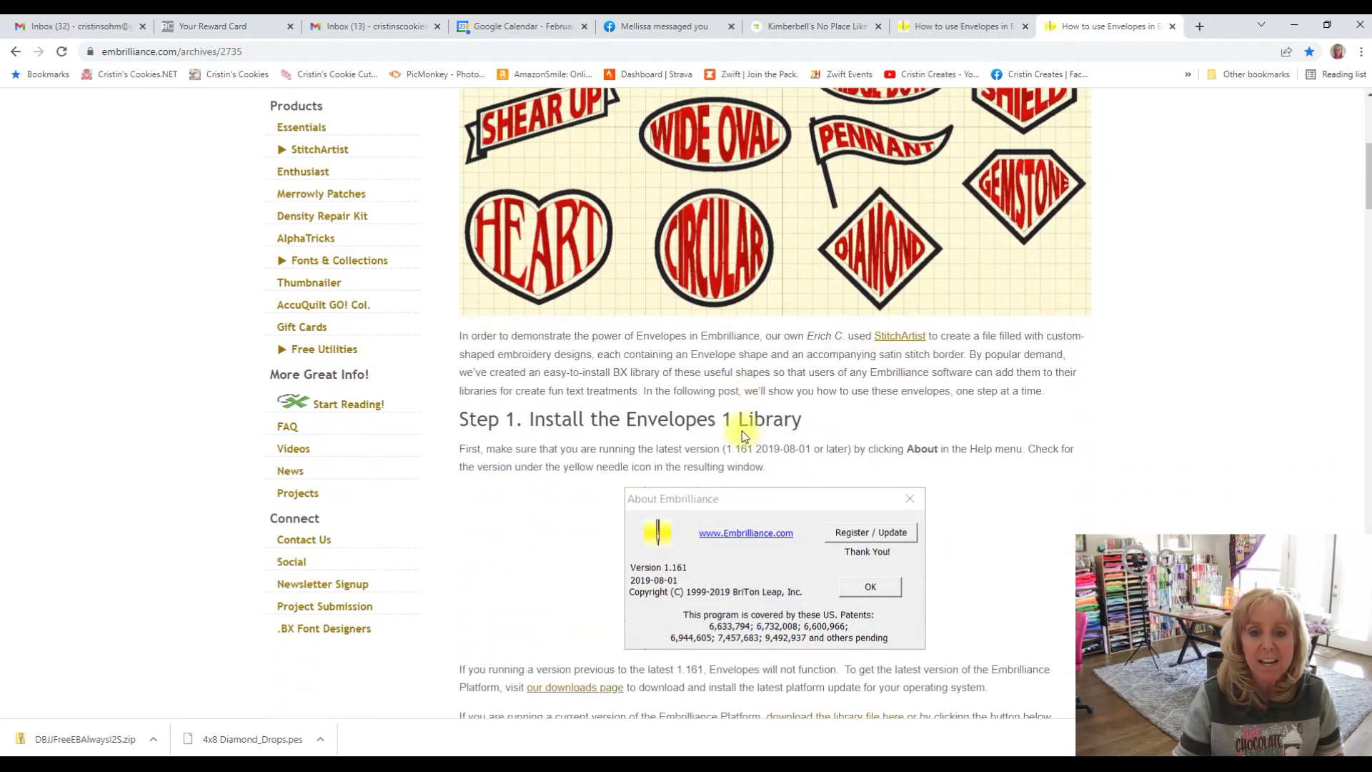
scroll(742, 431, down, 3)
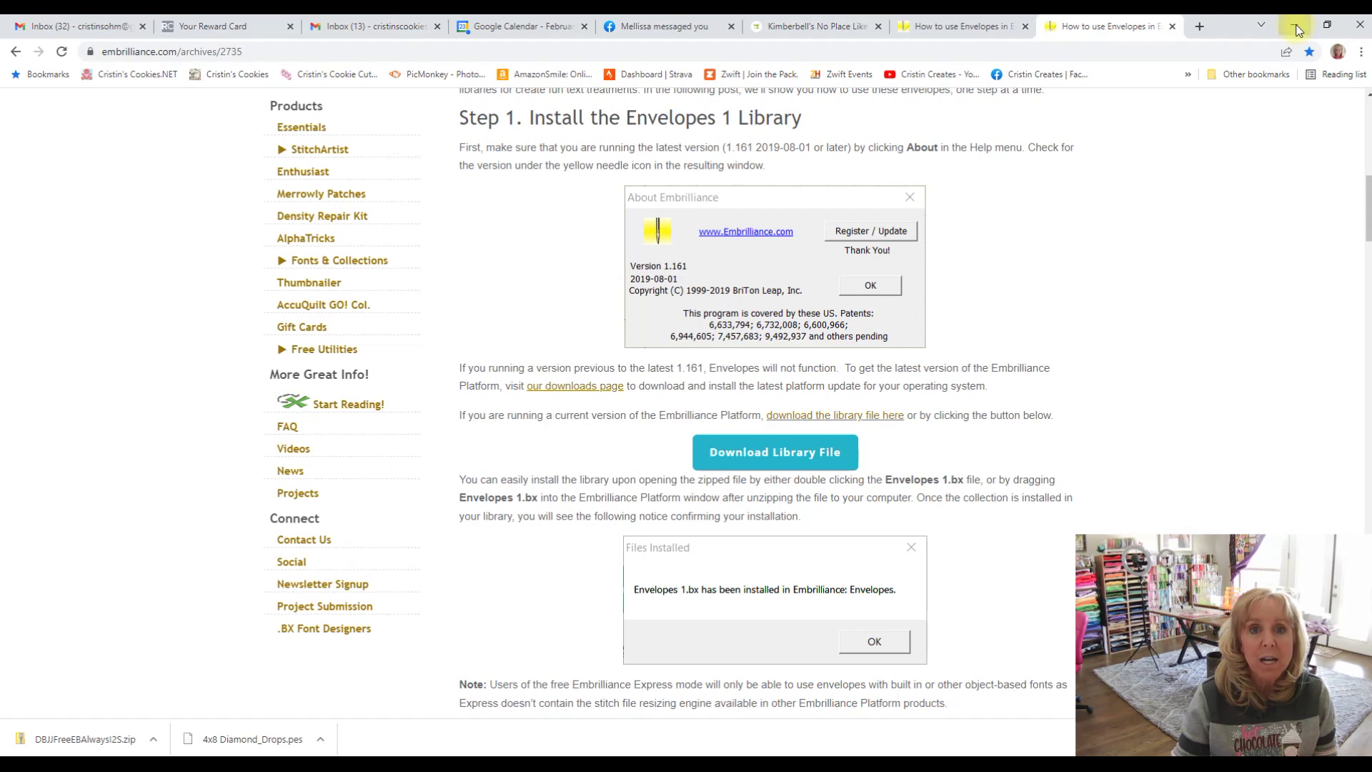
Minimize Chrome to reveal the Cristin banner design in Embrilliance
click(1295, 25)
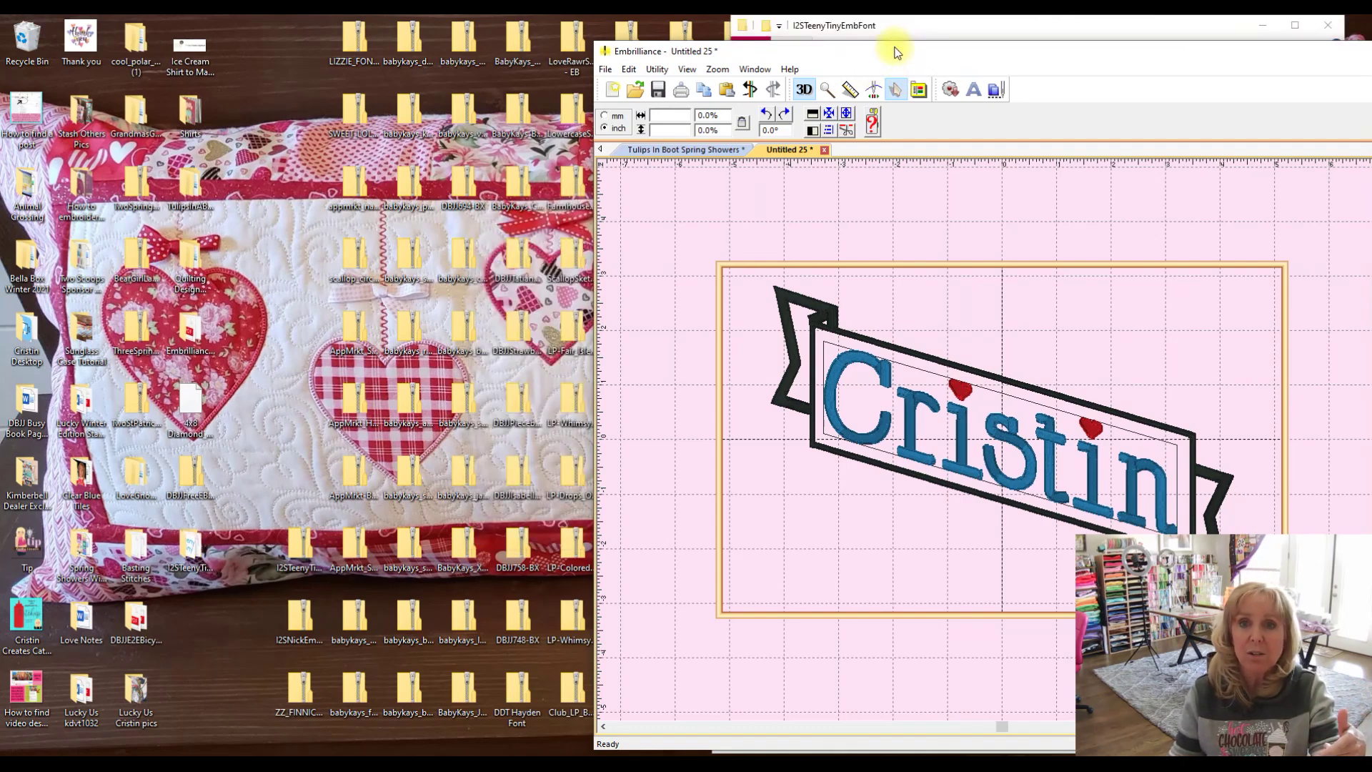
Open the extracted I2STeenyTiny_BX folder beside the Embrilliance window
mouse_move(891, 54)
mouse_down()
mouse_move(803, 64)
mouse_move(315, 37)
mouse_up()
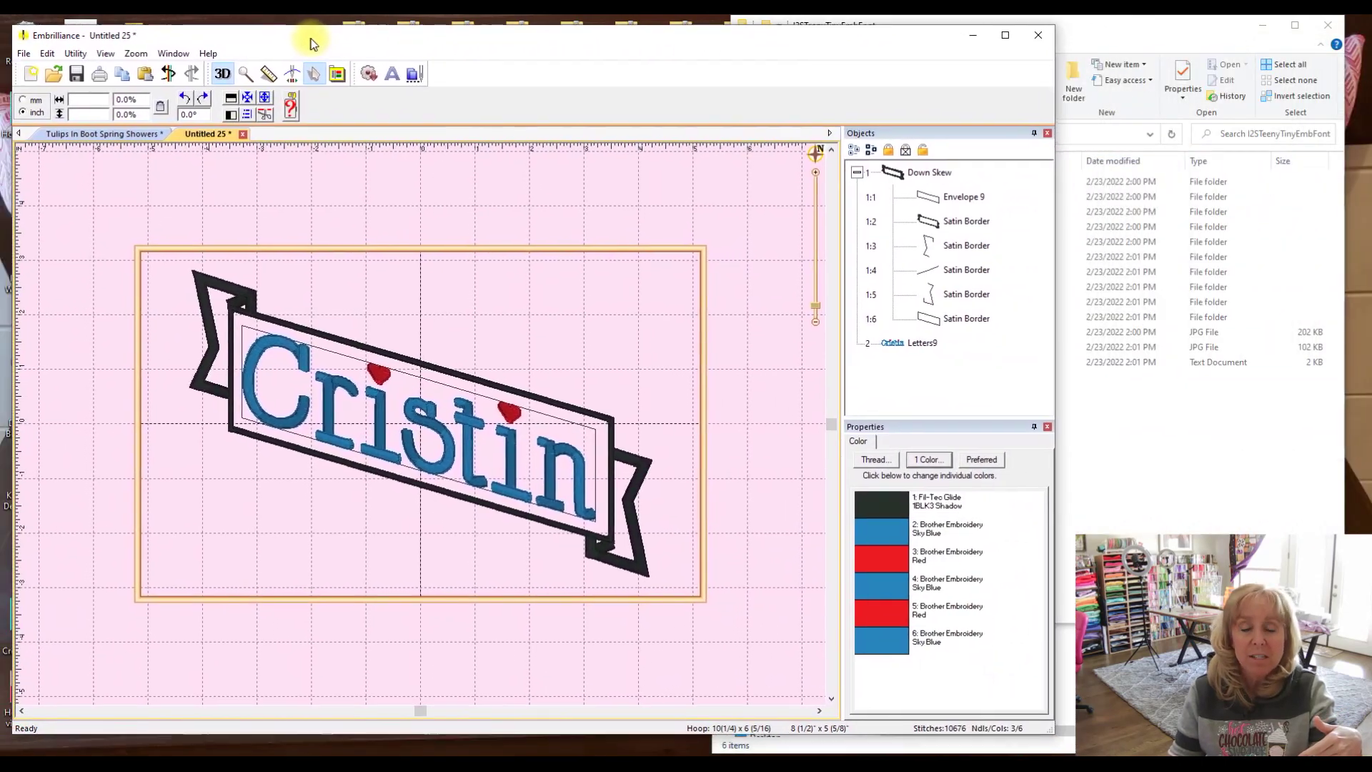
click(1120, 26)
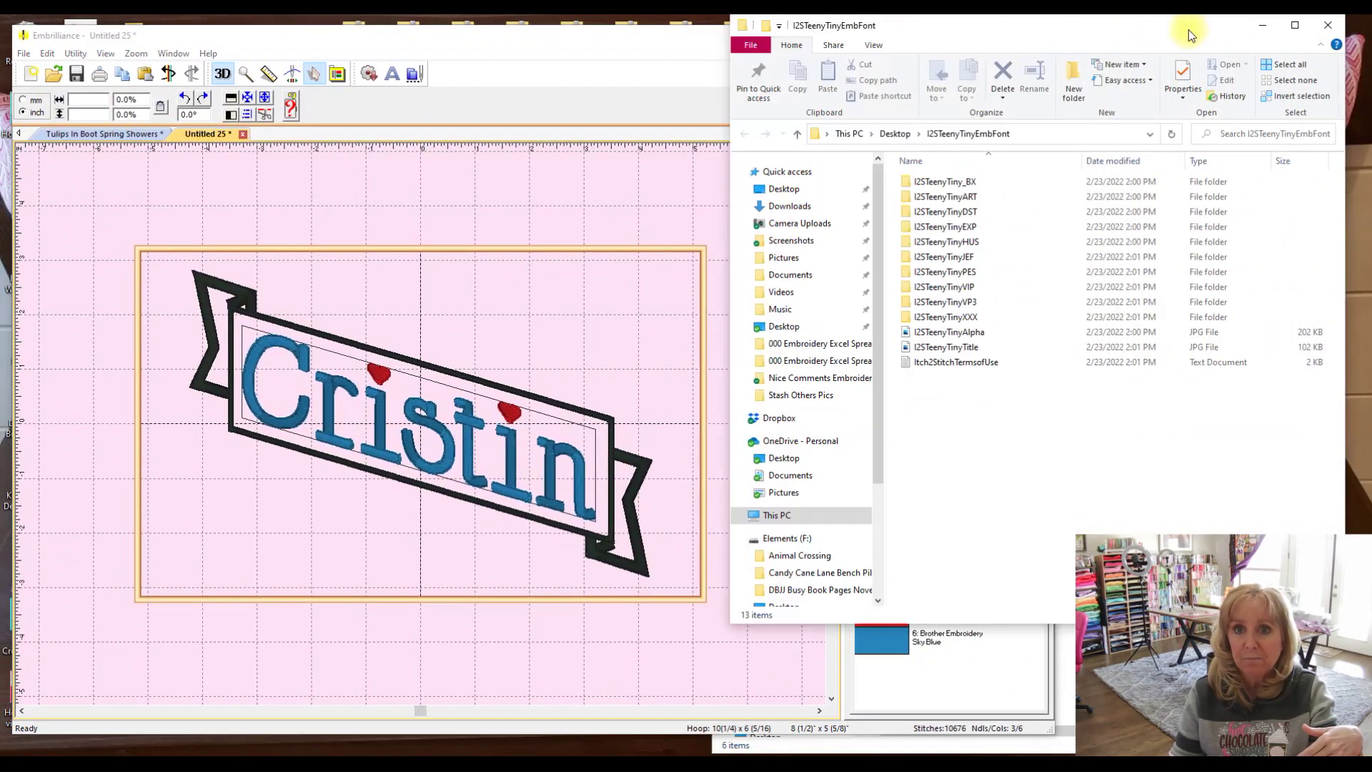
click(969, 184)
double_click(970, 183)
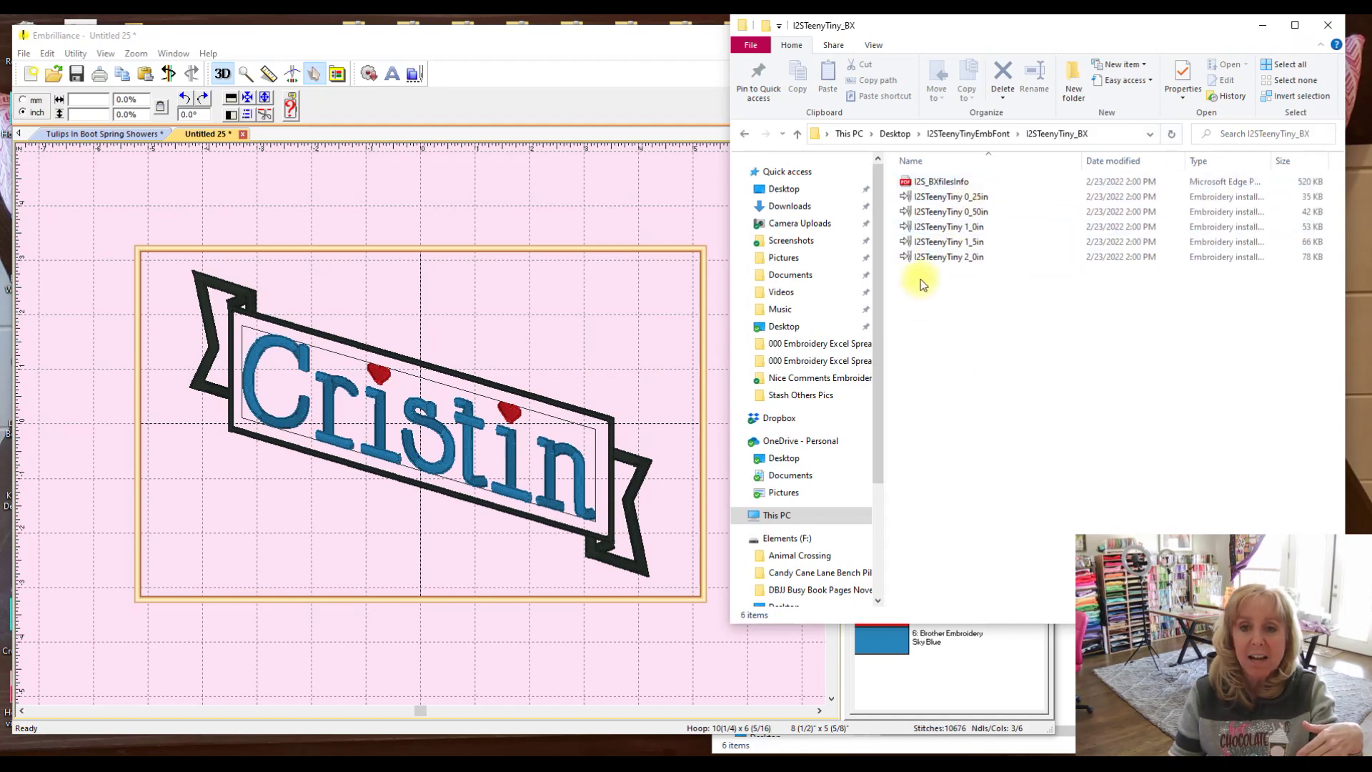
Install the five I2STeenyTiny .bx font files by dropping them onto the Embrilliance canvas
drag(921, 278, 933, 200)
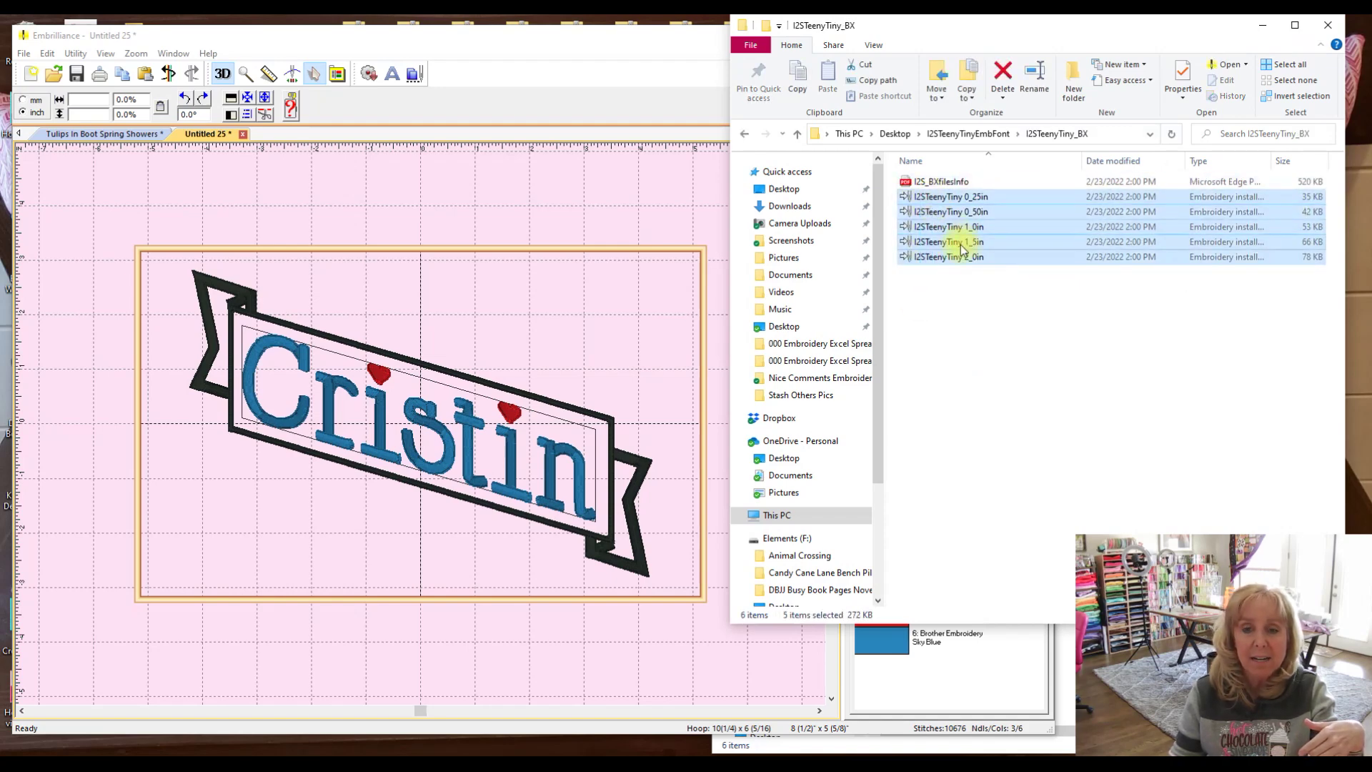
drag(948, 250, 551, 323)
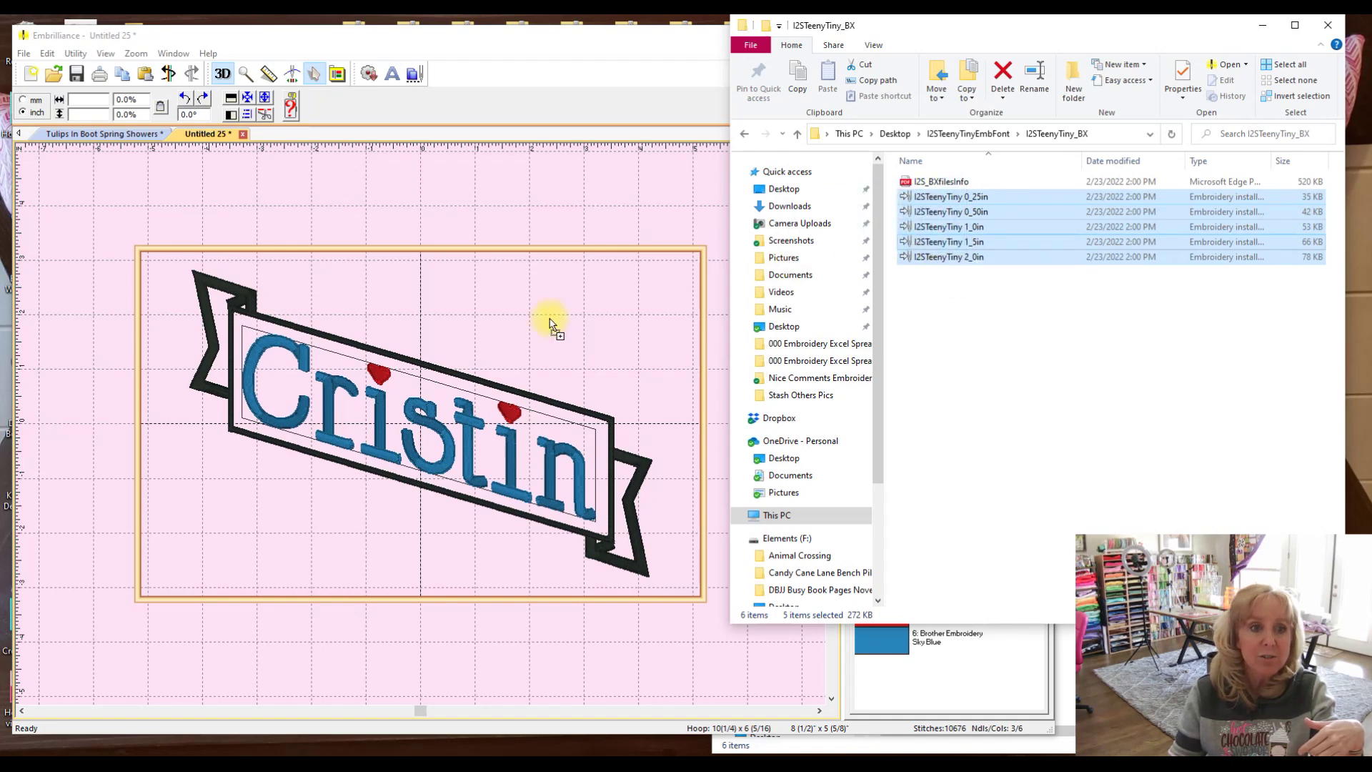
drag(88, 510, 86, 506)
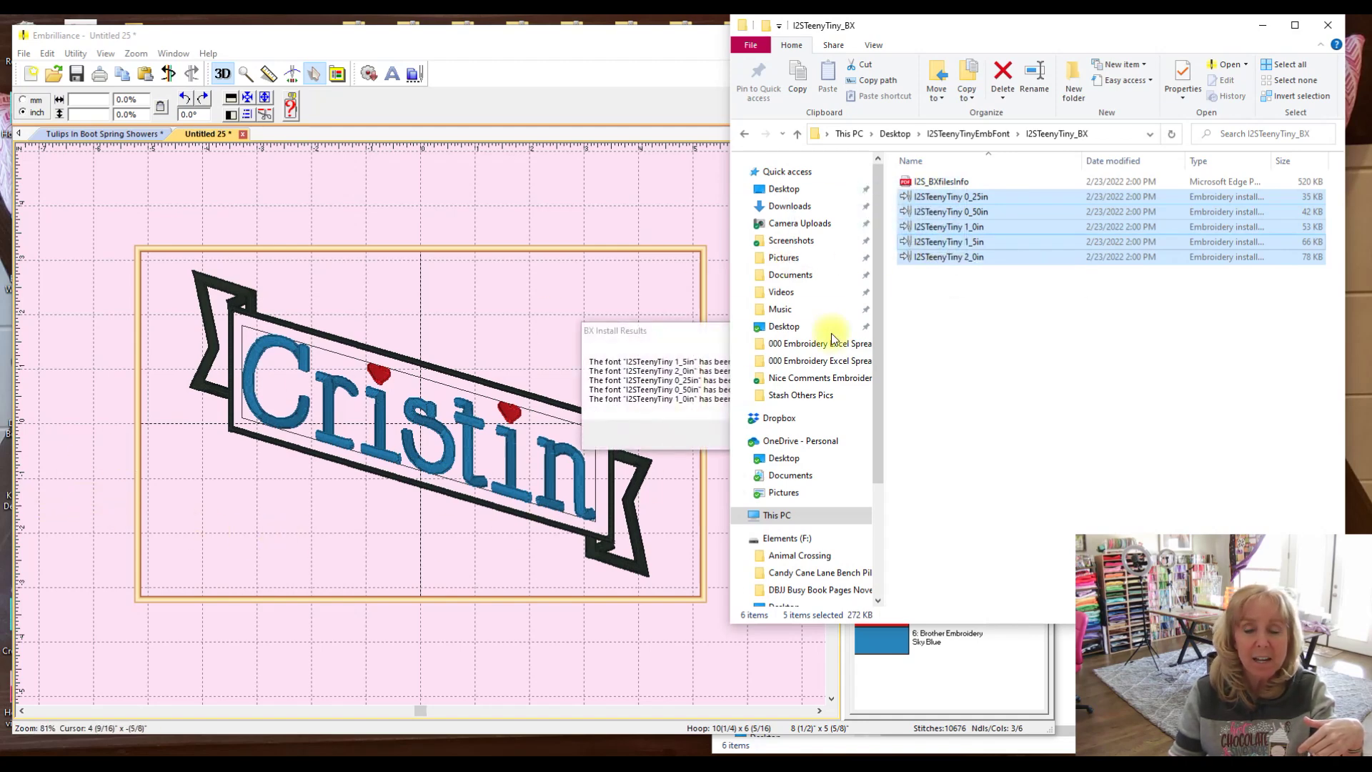
drag(960, 30, 1130, 30)
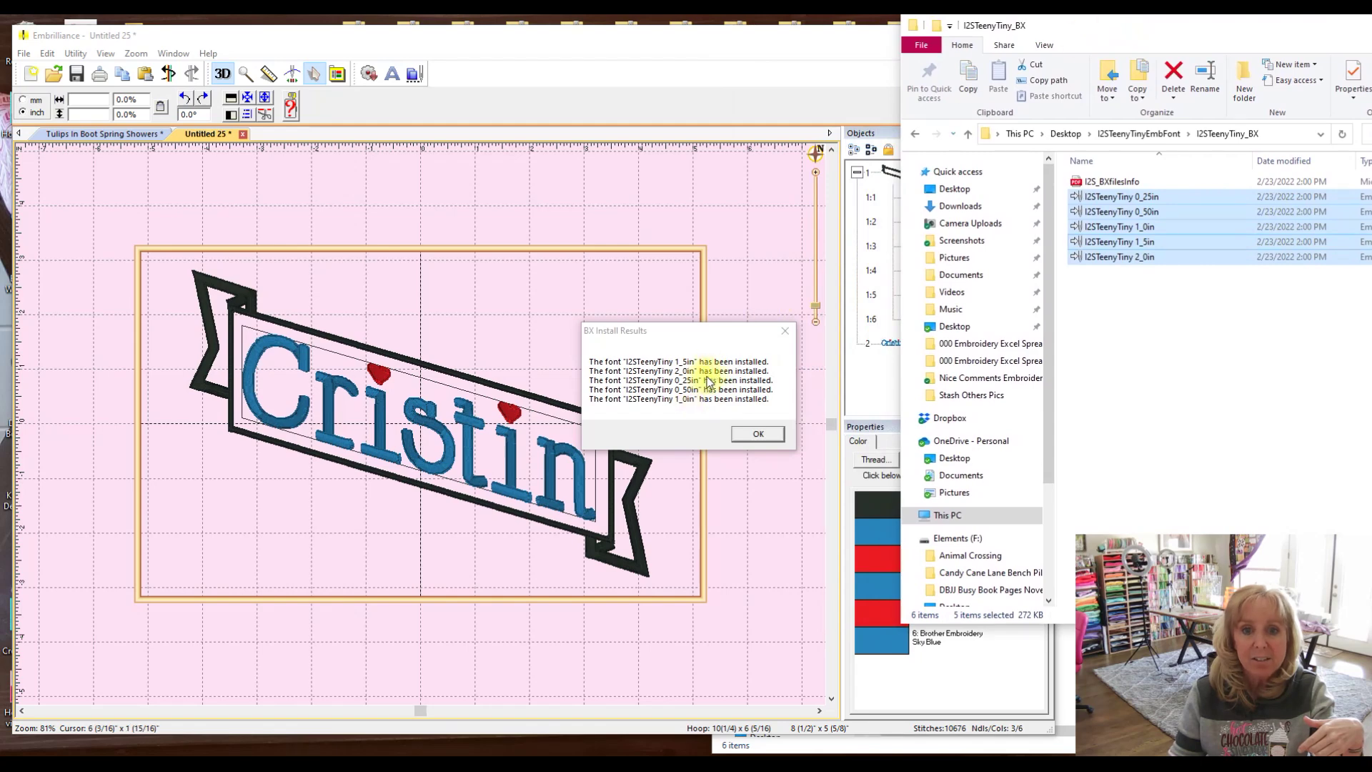
click(757, 435)
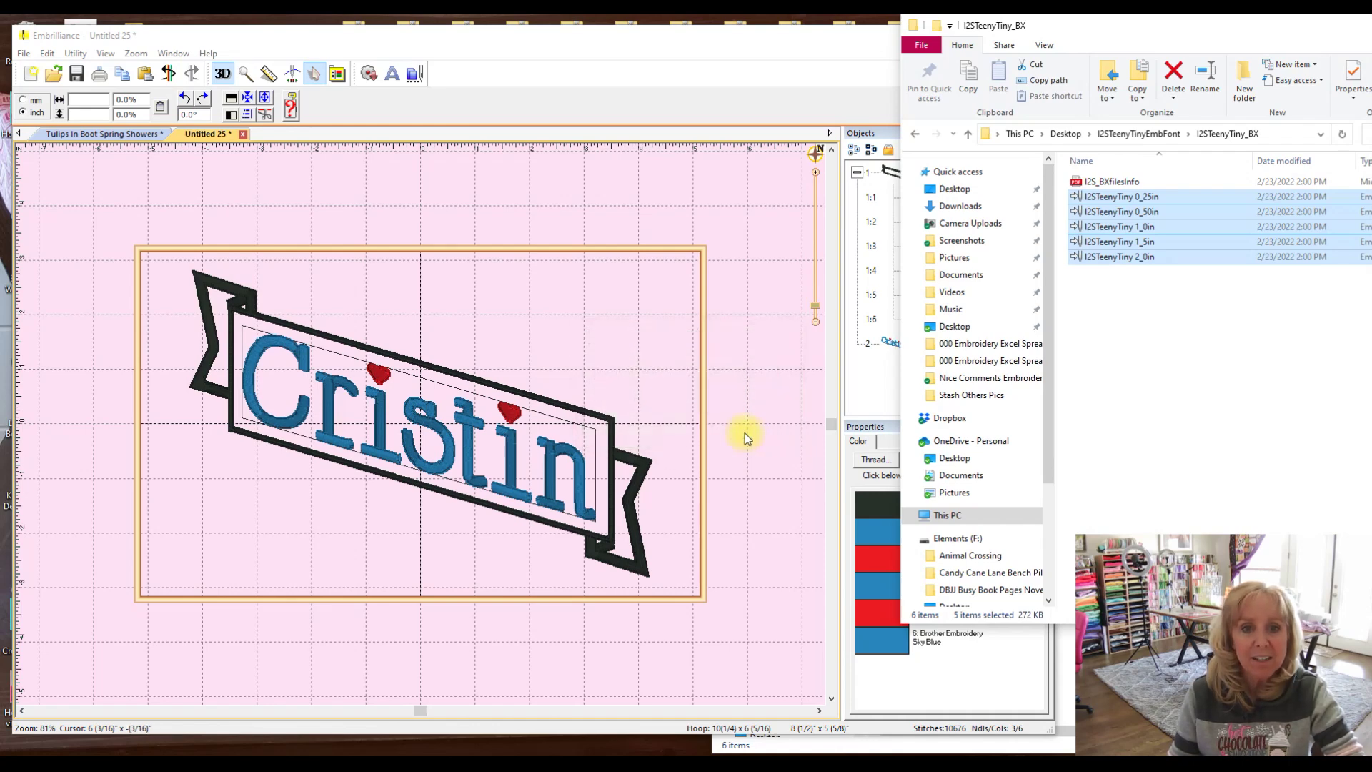
click(755, 393)
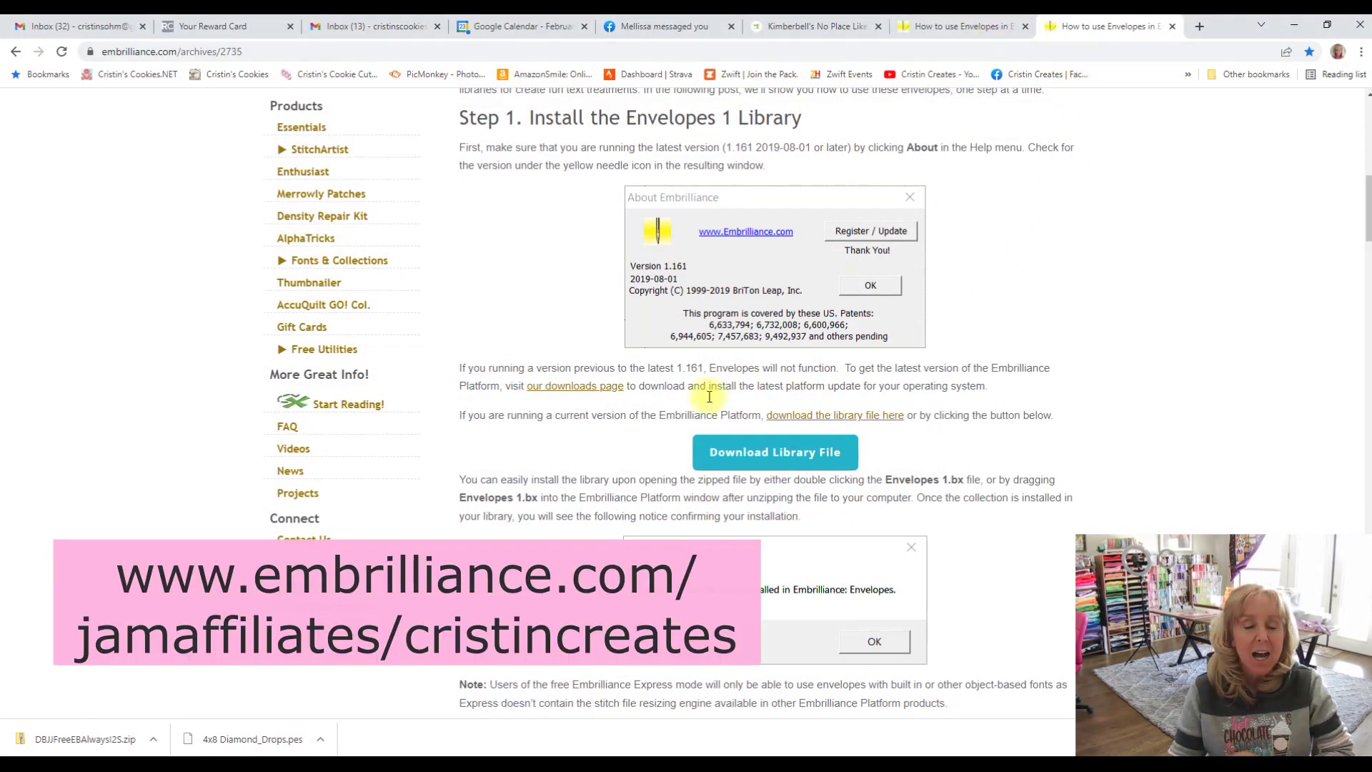
scroll(707, 394, up, 2)
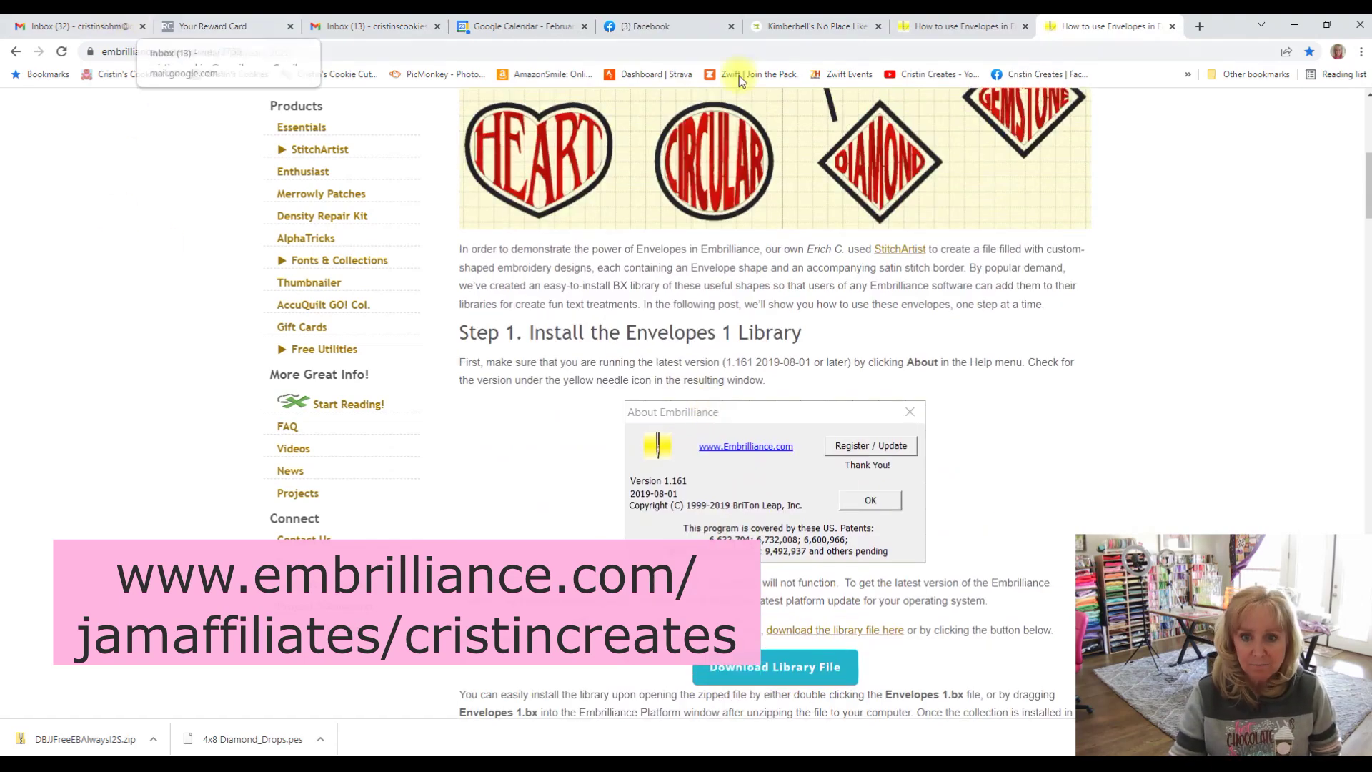
scroll(925, 201, up, 3)
scroll(831, 254, up, 2)
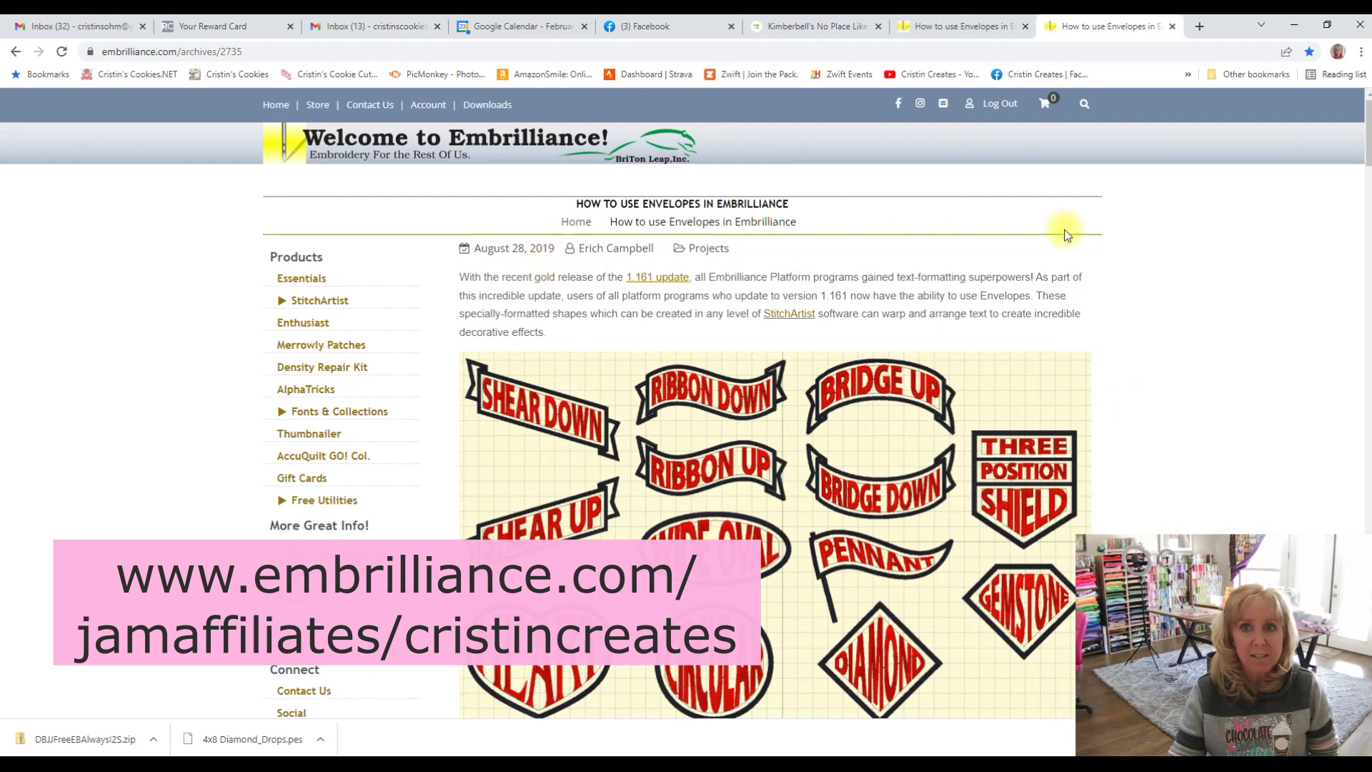
Replace the article URL with the embrilliance.com/jamaffiliates/cristincreates link and load it
click(255, 52)
drag(255, 52, 75, 41)
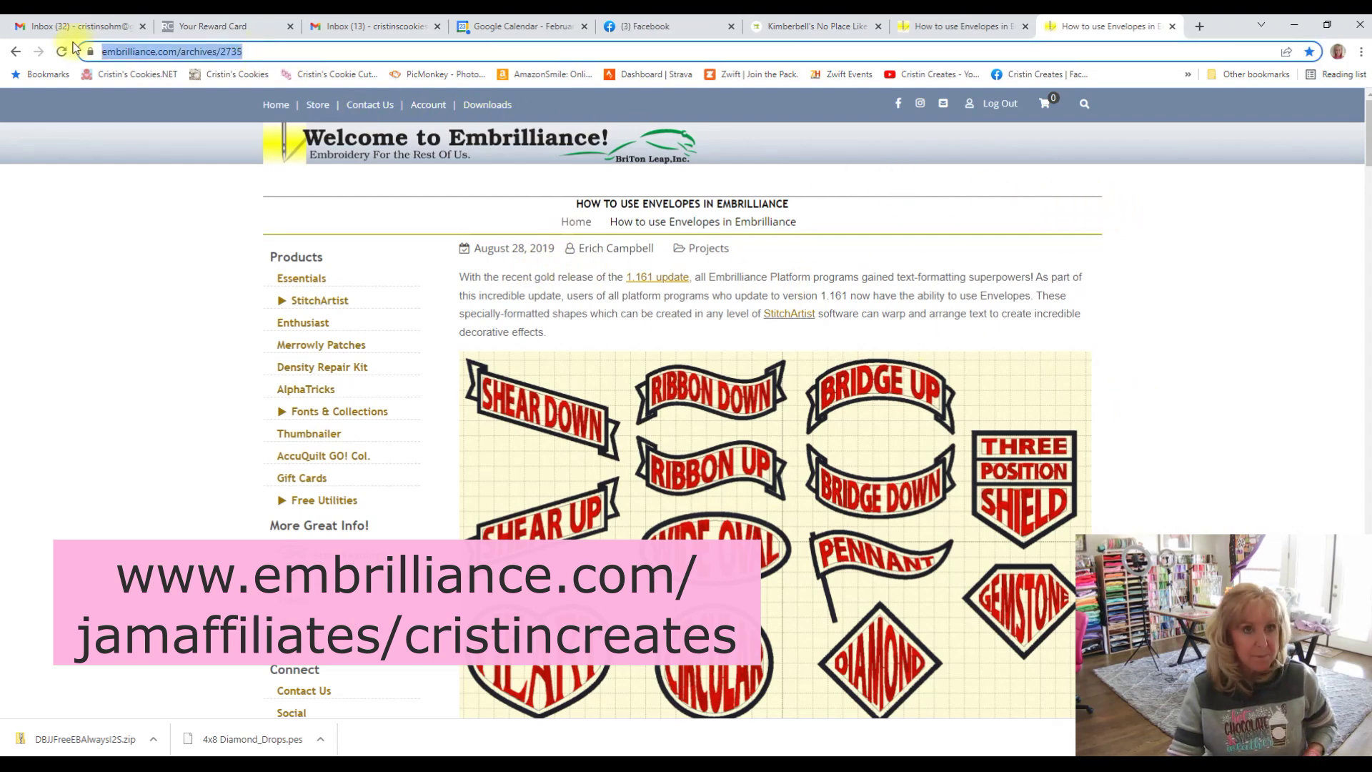
text(https://www.embrilliance.com/jamaffiliates/cristincreates)
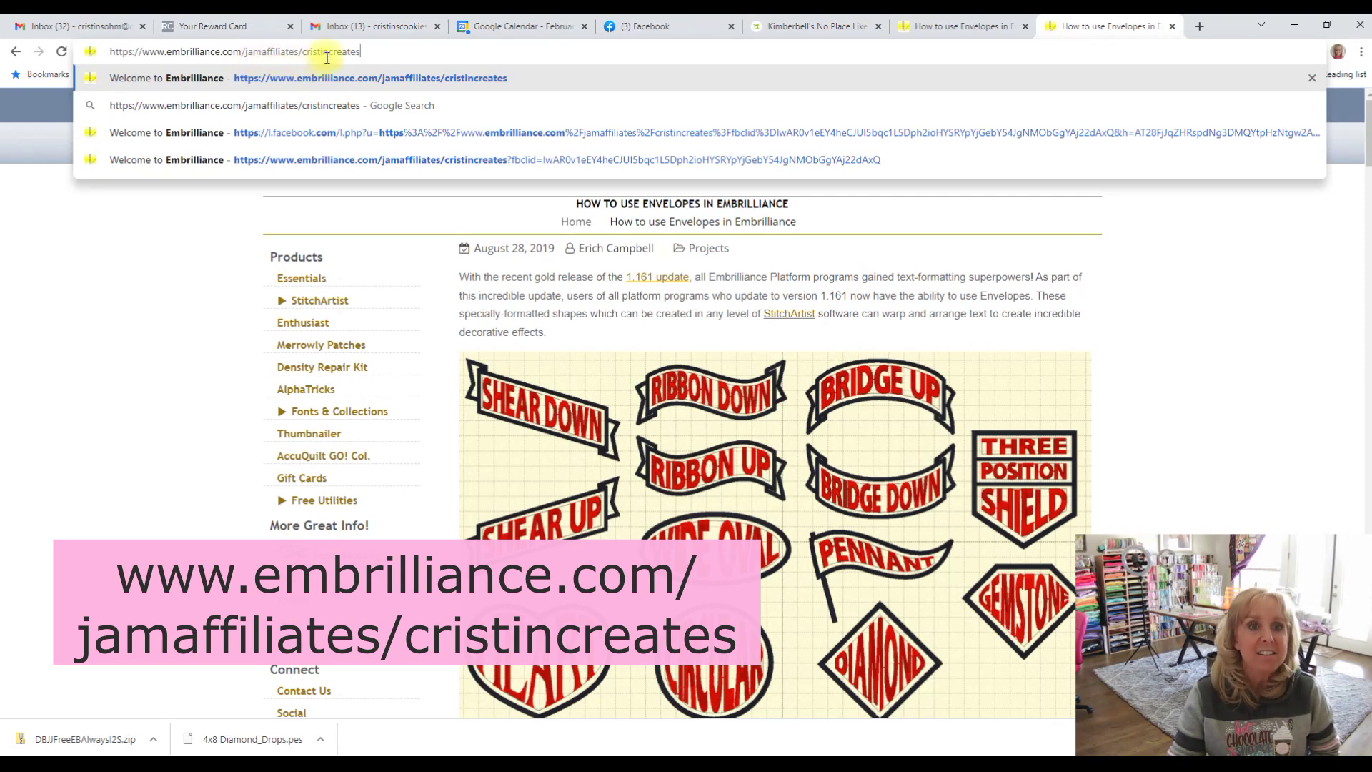
key(Return)
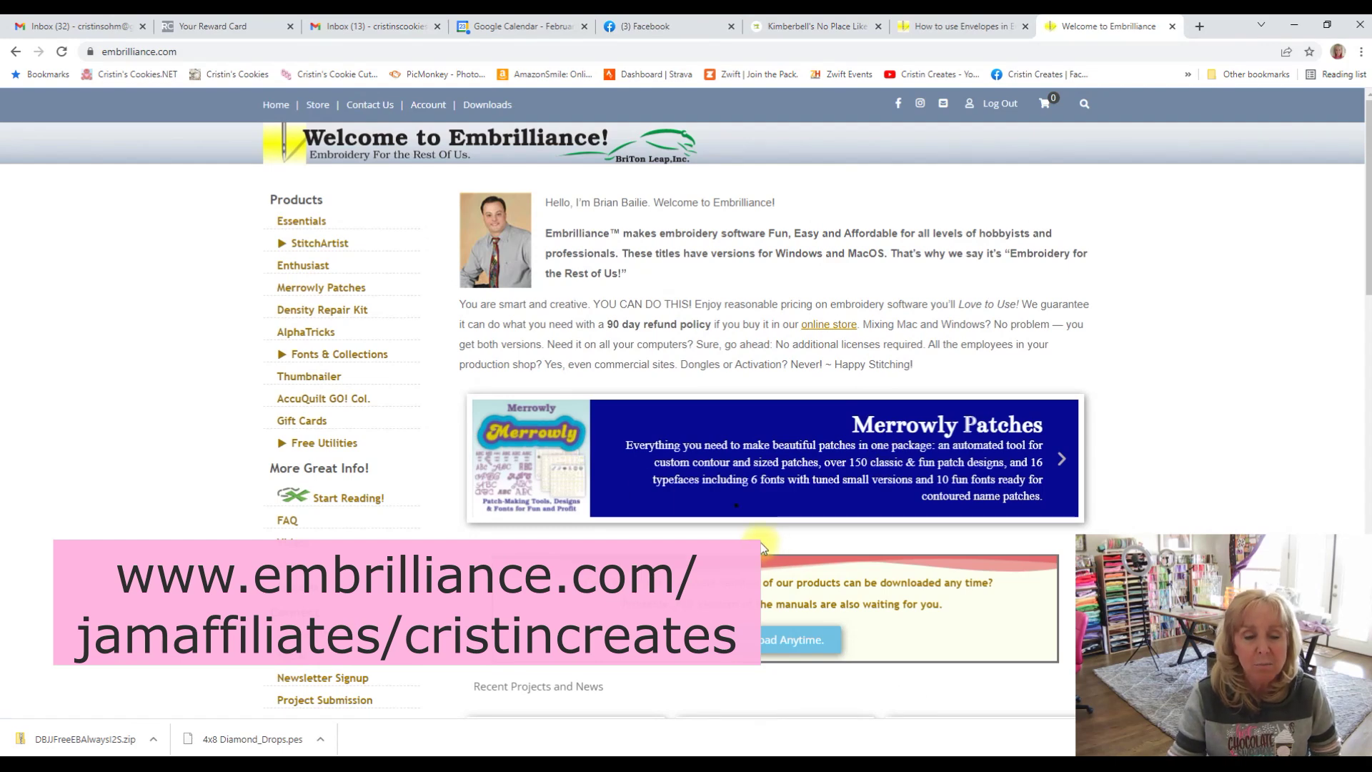
Visit the Embrilliance Essentials product page, then the Store page listing all products
click(300, 223)
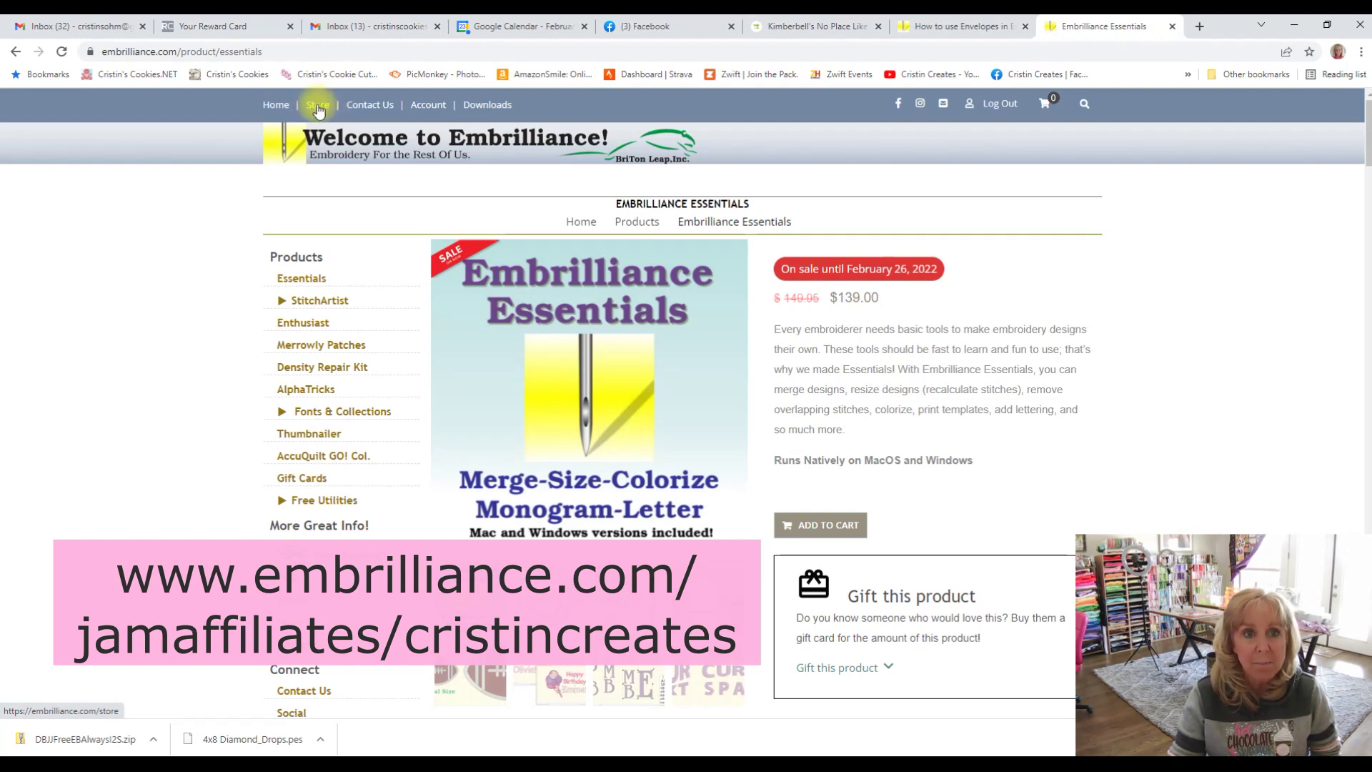
click(317, 107)
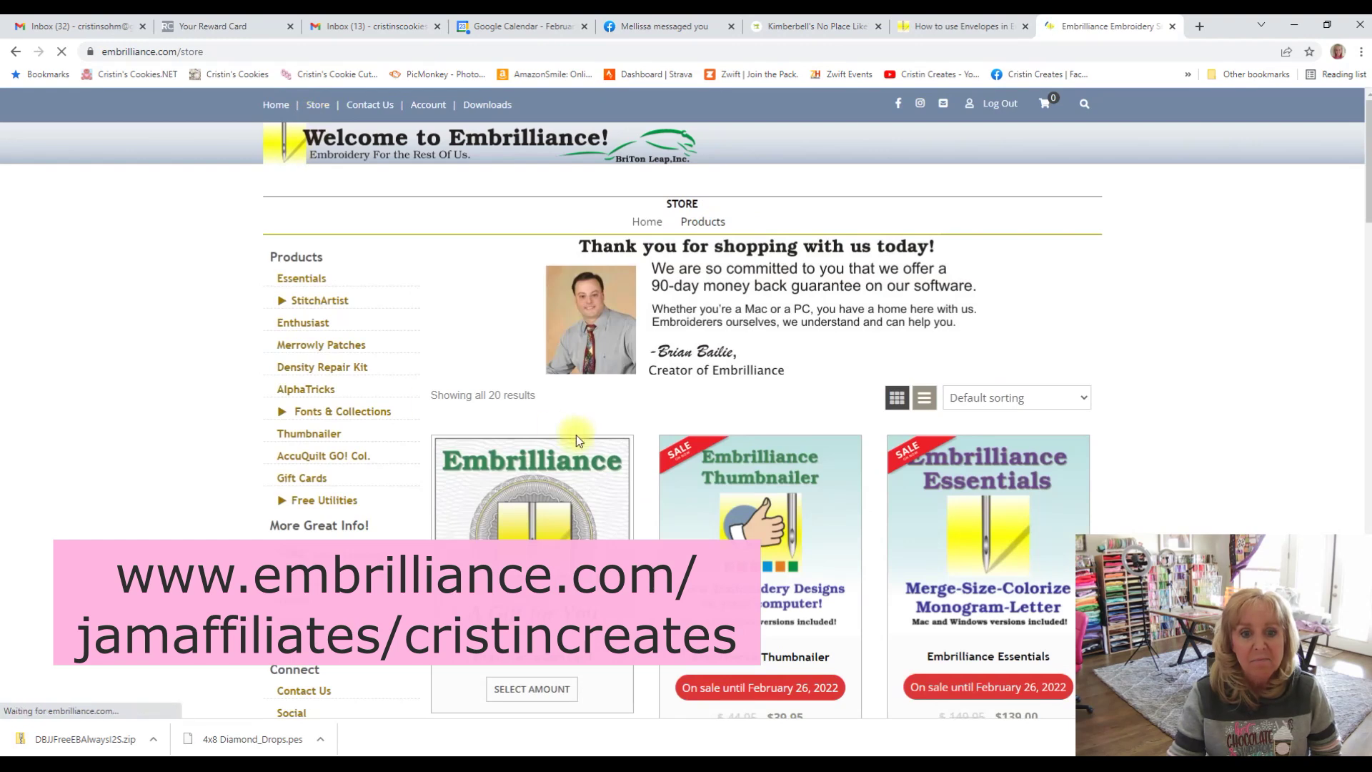
scroll(965, 576, down, 2)
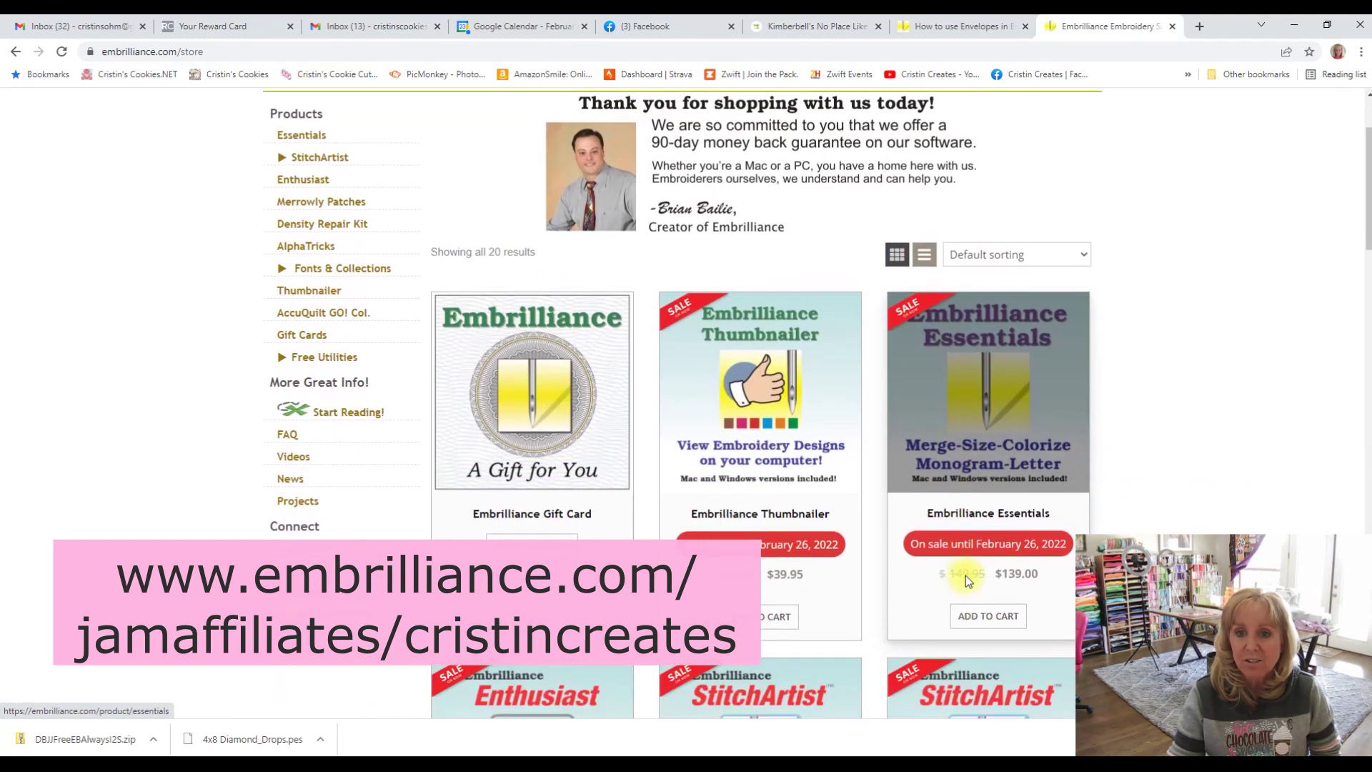